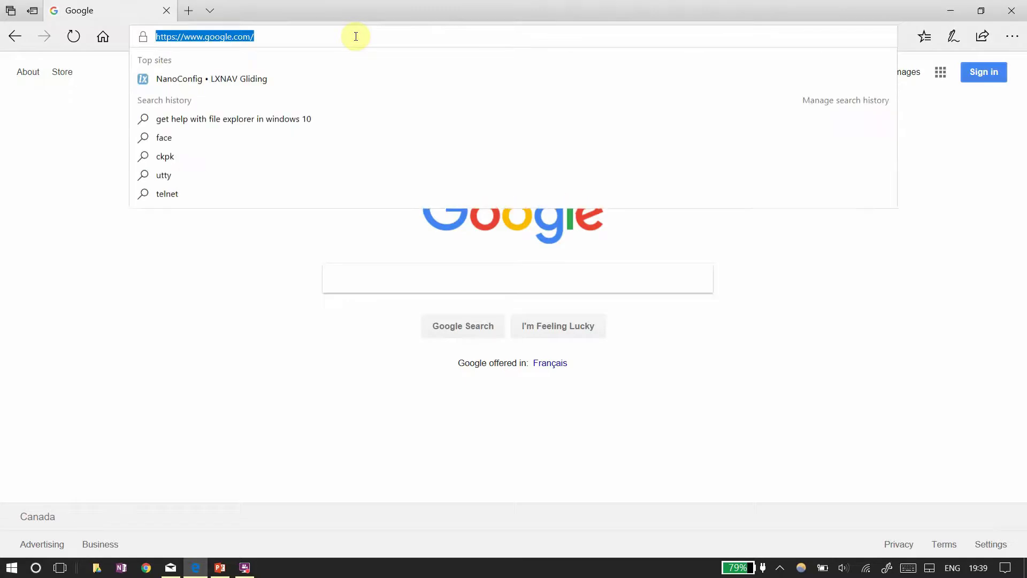
- Go to naviter.com, open the SeeYou product page under Gliding, and view the free trial and purchase options
{"action": "type", "text": "naviter.com"}
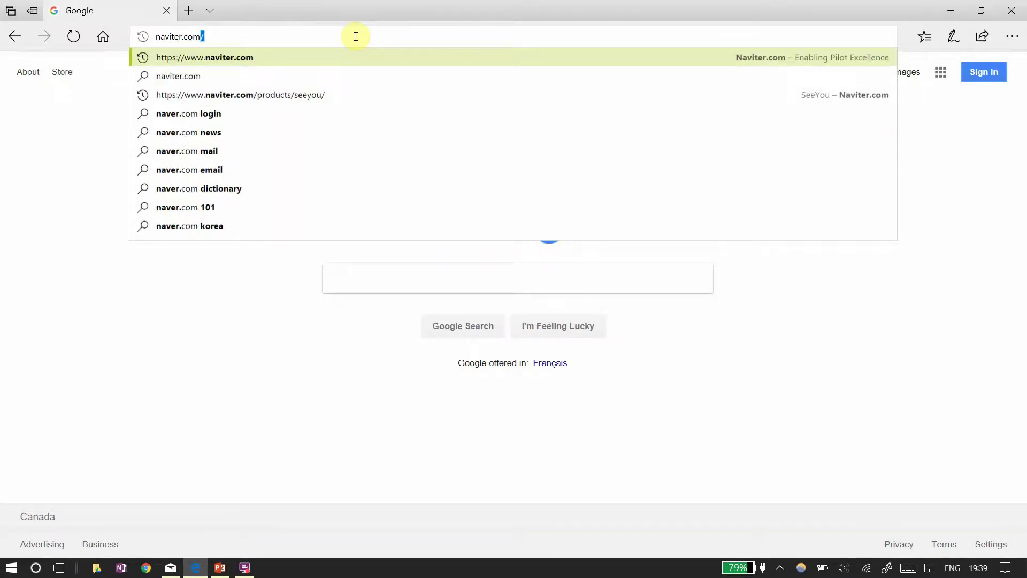
{"action": "key", "text": "Return"}
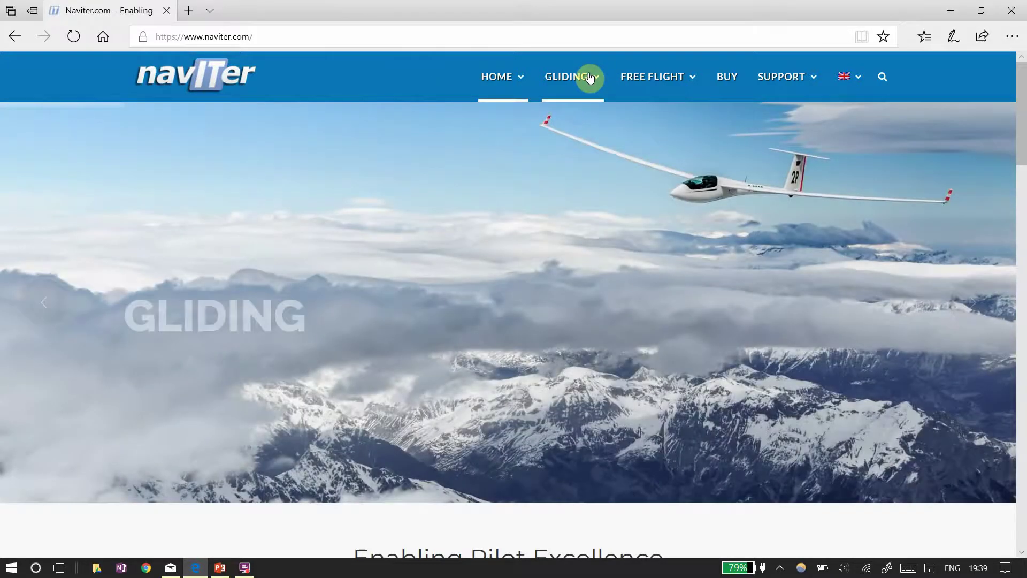
{"action": "mouse_move", "coordinate": [585, 77]}
{"action": "right_click", "coordinate": [579, 123]}
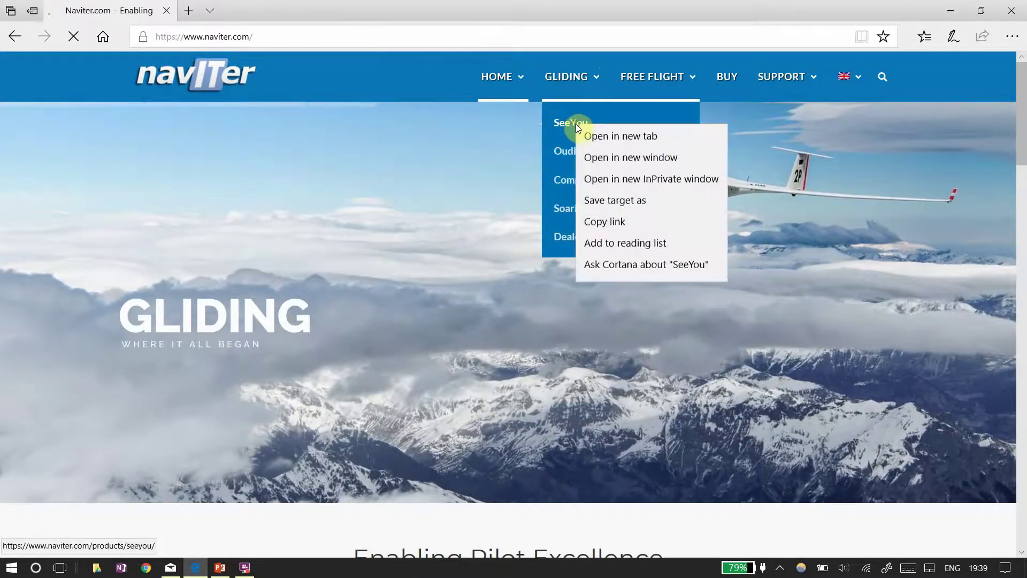
{"action": "left_click", "coordinate": [572, 122]}
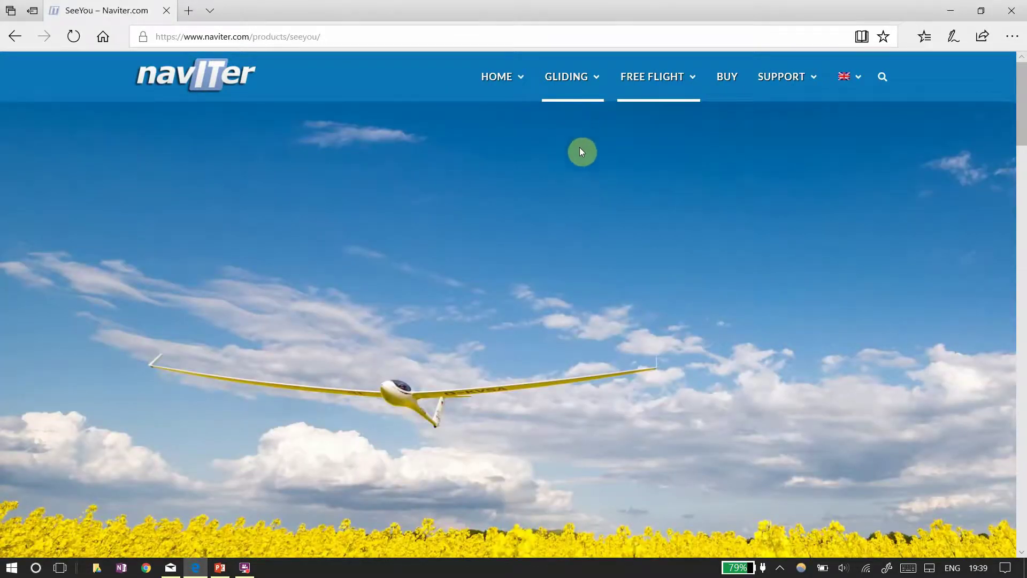
{"action": "scroll", "coordinate": [664, 171], "scroll_direction": "down", "scroll_amount": 5}
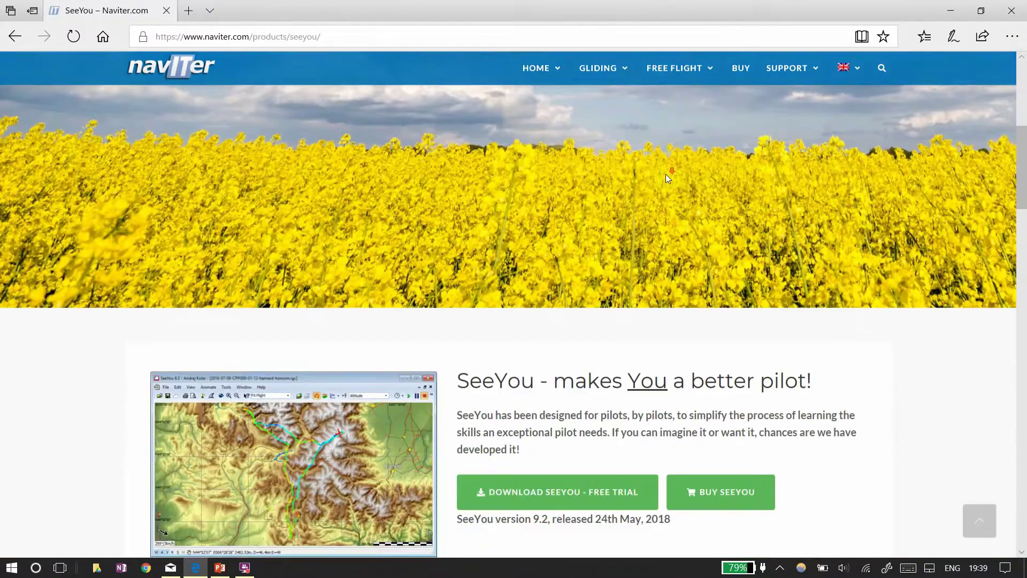
{"action": "scroll", "coordinate": [666, 172], "scroll_direction": "down", "scroll_amount": 3}
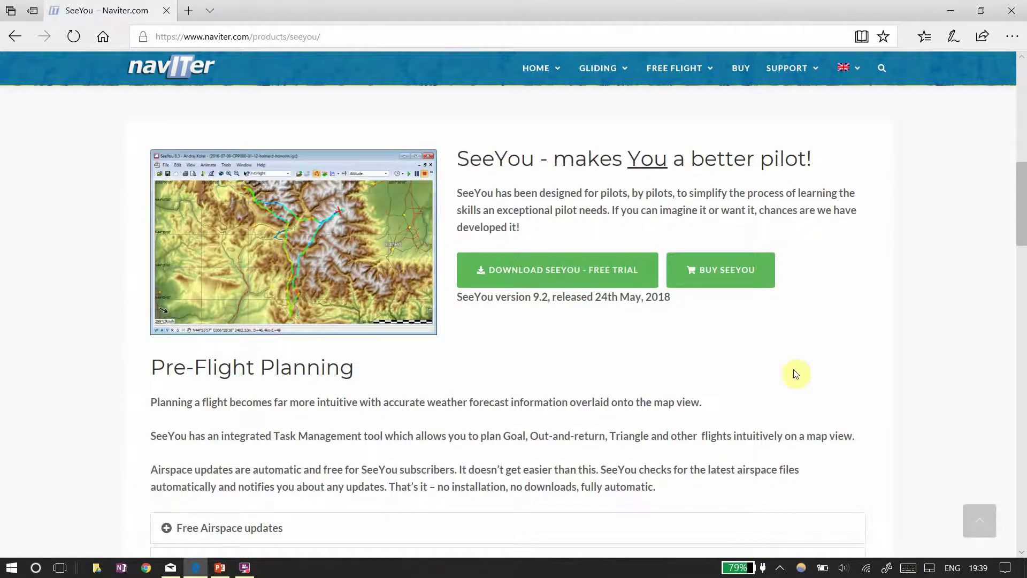
{"action": "scroll", "coordinate": [762, 405], "scroll_direction": "up", "scroll_amount": 2}
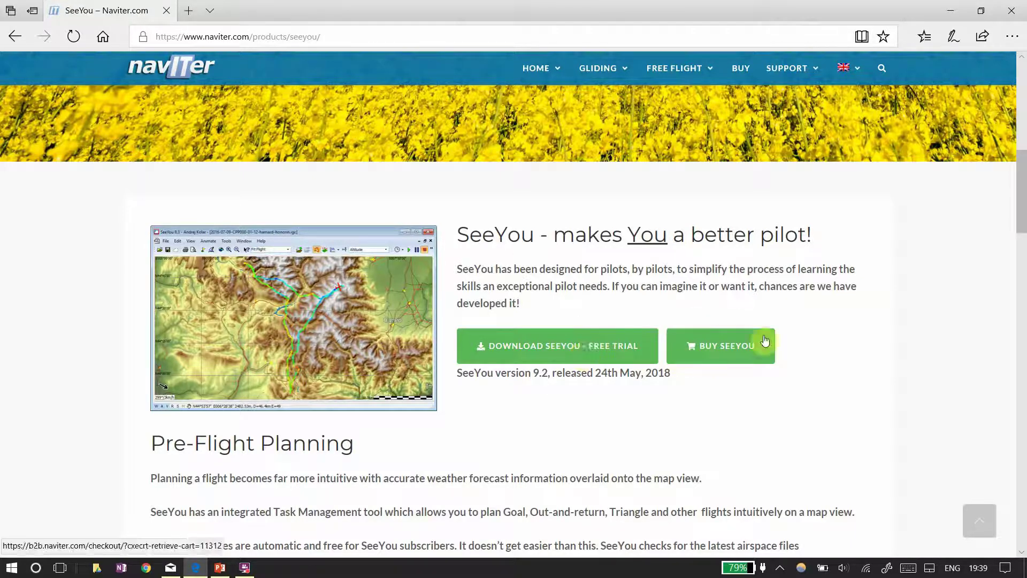
- Switch to Mail and open the SeeYou licensing information message from Naviter support, showing its download and registration instructions
{"action": "left_click", "coordinate": [947, 12]}
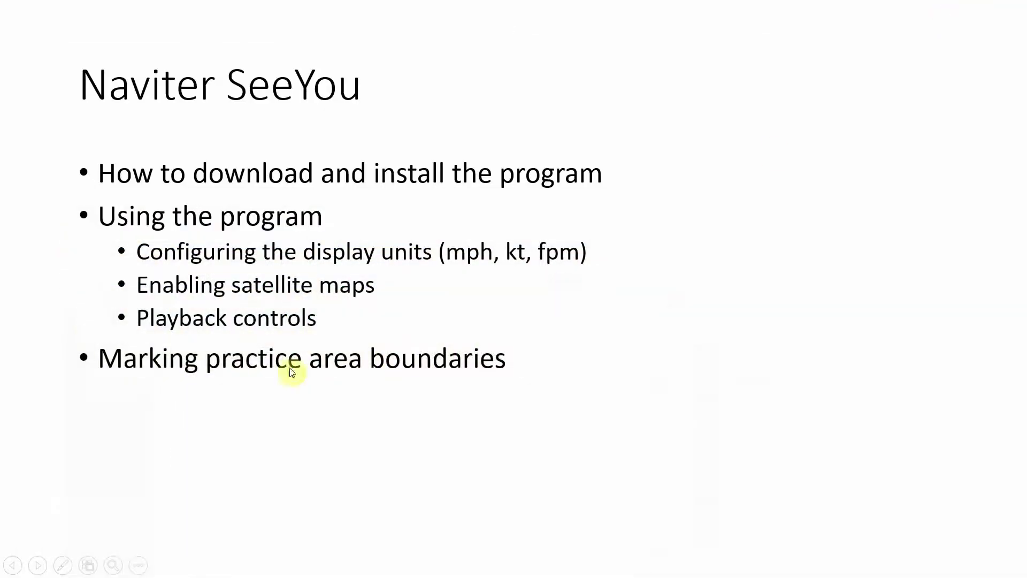
{"action": "key", "text": "alt+Tab"}
{"action": "left_click", "coordinate": [854, 284]}
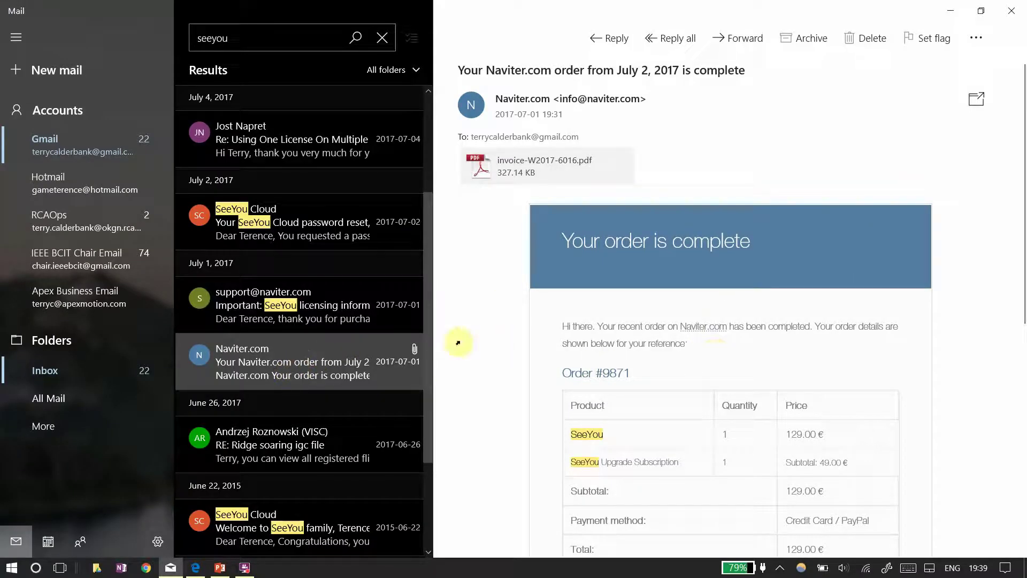
{"action": "left_click_drag", "start_coordinate": [539, 332], "coordinate": [539, 348]}
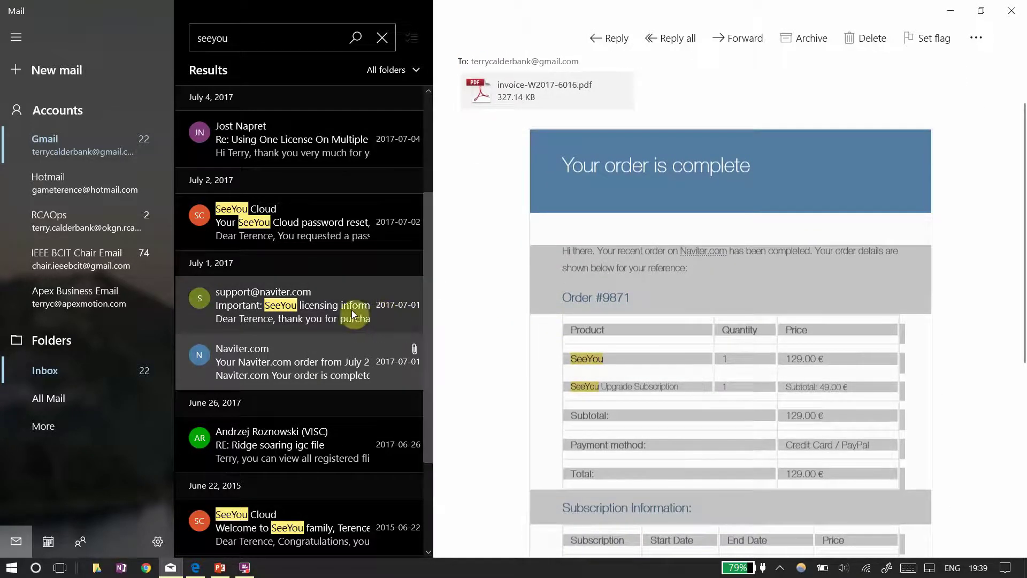
{"action": "left_click", "coordinate": [356, 315]}
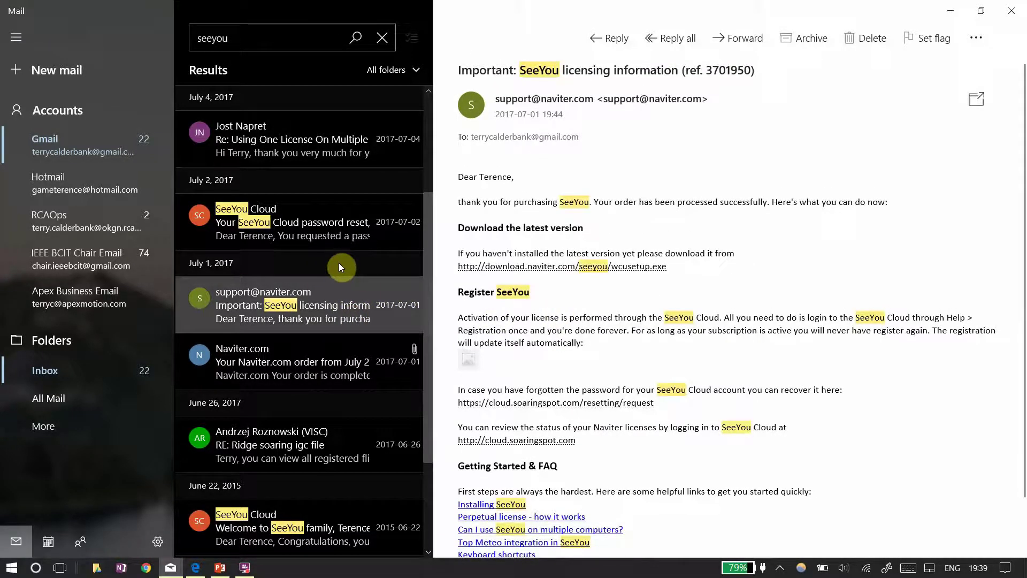
{"action": "scroll", "coordinate": [915, 260], "scroll_direction": "down", "scroll_amount": 3}
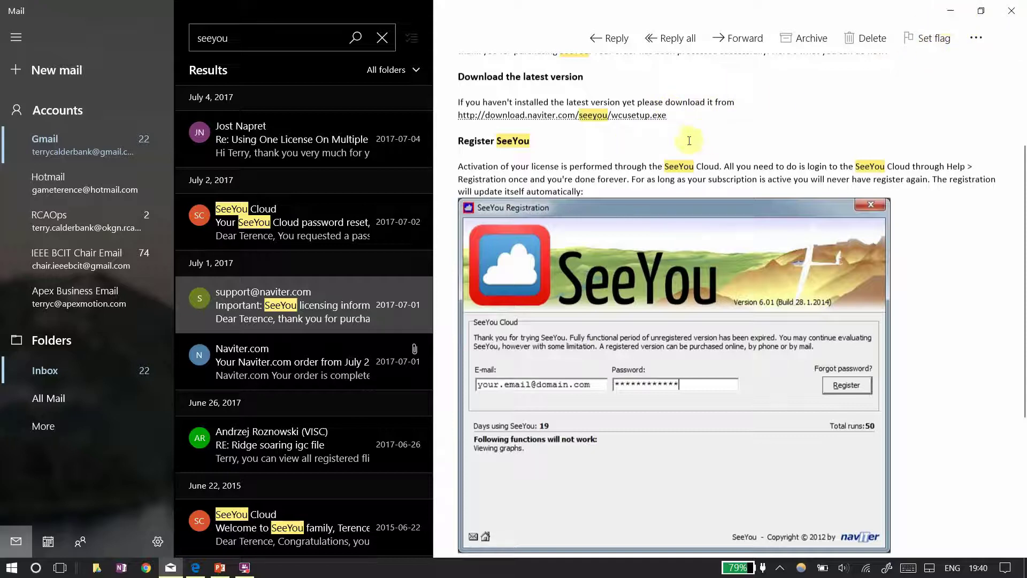
- Download wcusetup.exe from the link in the licensing message, run the installer, and close the download browser window
{"action": "left_click", "coordinate": [650, 124]}
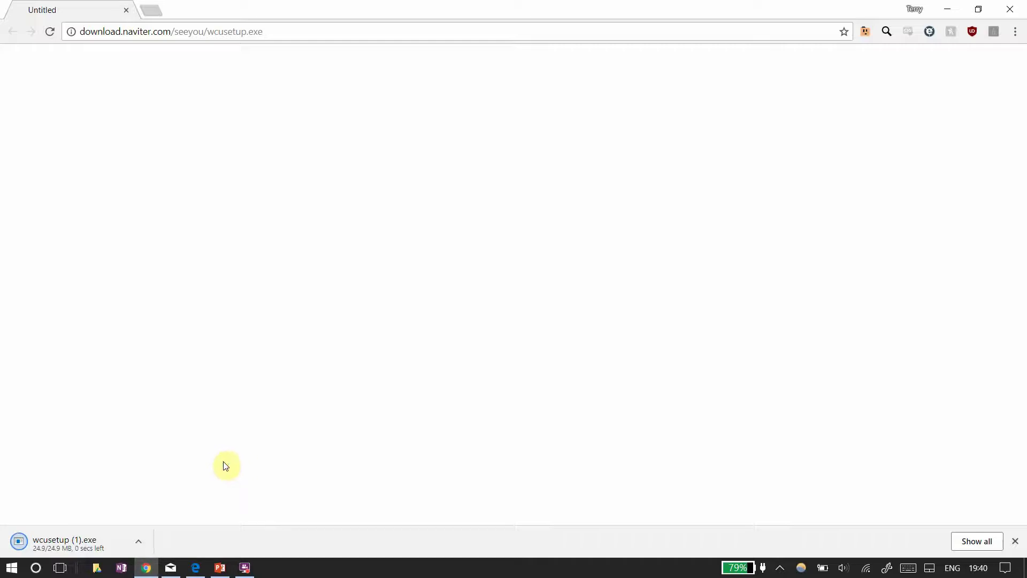
{"action": "left_click", "coordinate": [70, 543]}
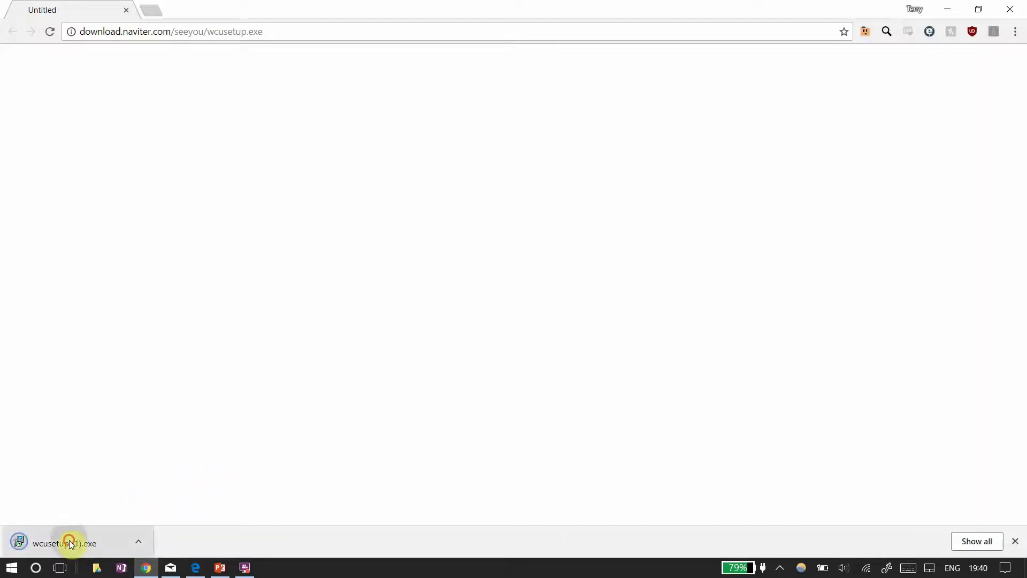
{"action": "left_click", "coordinate": [1008, 10]}
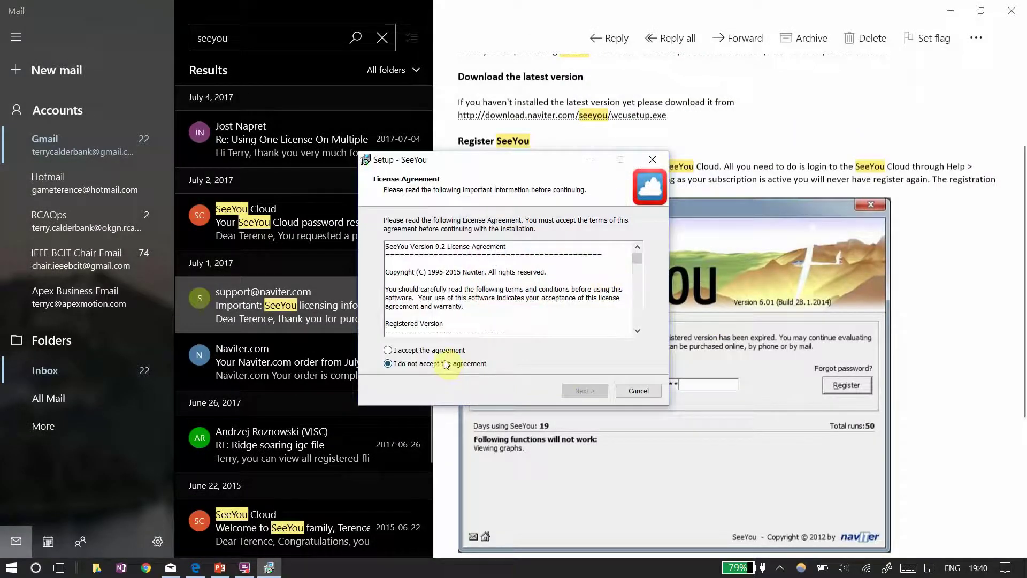
- Accept the license agreement and start a full SeeYou installation with the default destination, components and Start Menu folder
{"action": "left_click", "coordinate": [443, 350]}
{"action": "left_click", "coordinate": [576, 391]}
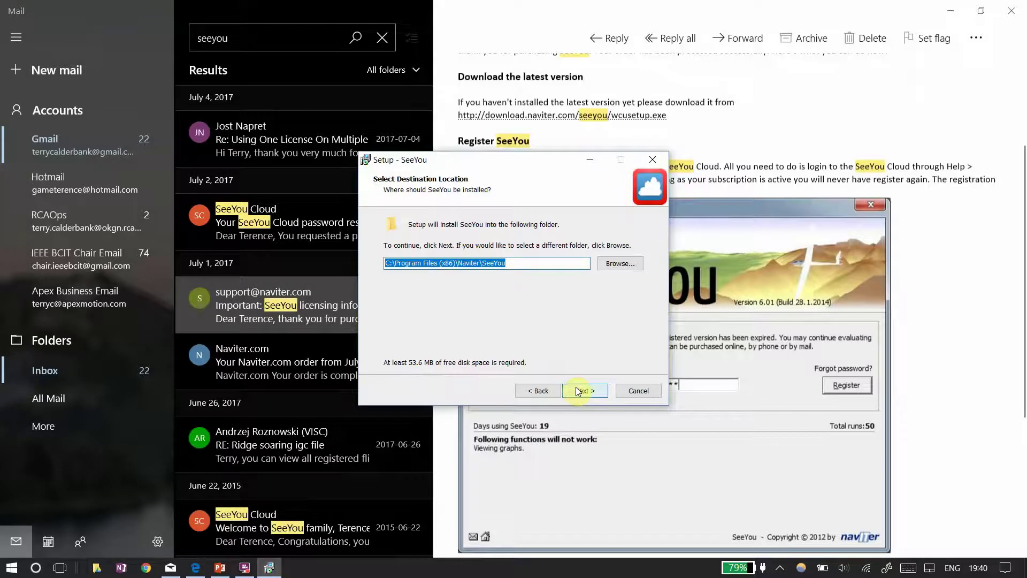
{"action": "left_click", "coordinate": [578, 391]}
{"action": "left_click", "coordinate": [578, 391]}
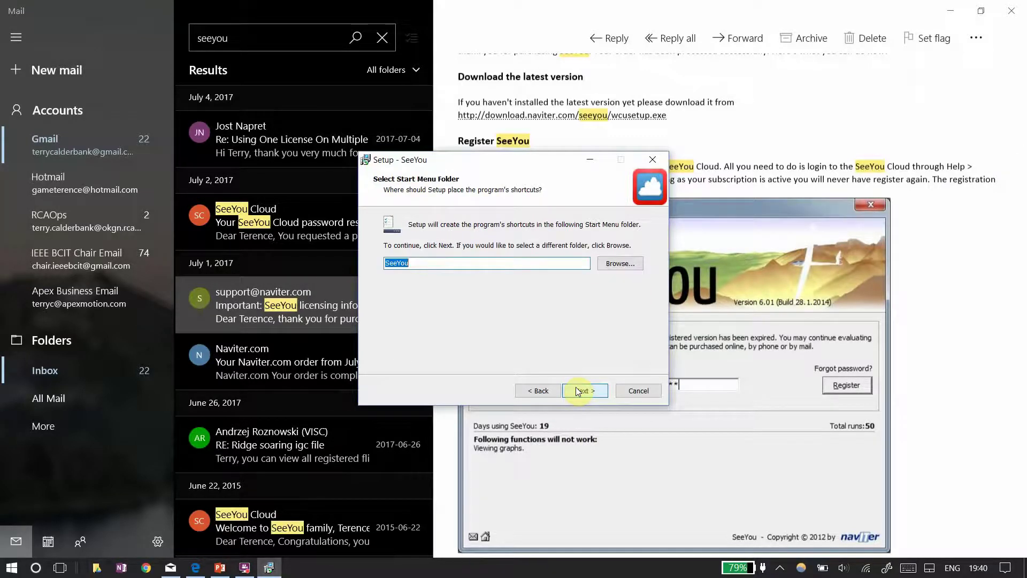
{"action": "left_click", "coordinate": [578, 391]}
{"action": "left_click", "coordinate": [578, 391]}
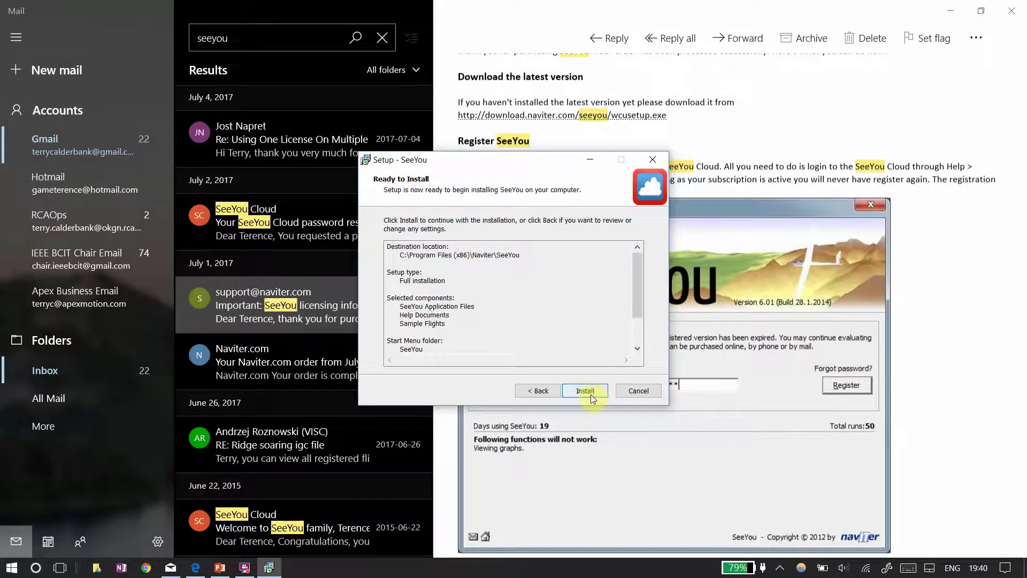
{"action": "left_click", "coordinate": [583, 391]}
- Close Mail and the slideshow, then finish the setup wizard with Run program enabled to launch SeeYou
{"action": "left_click", "coordinate": [1011, 11]}
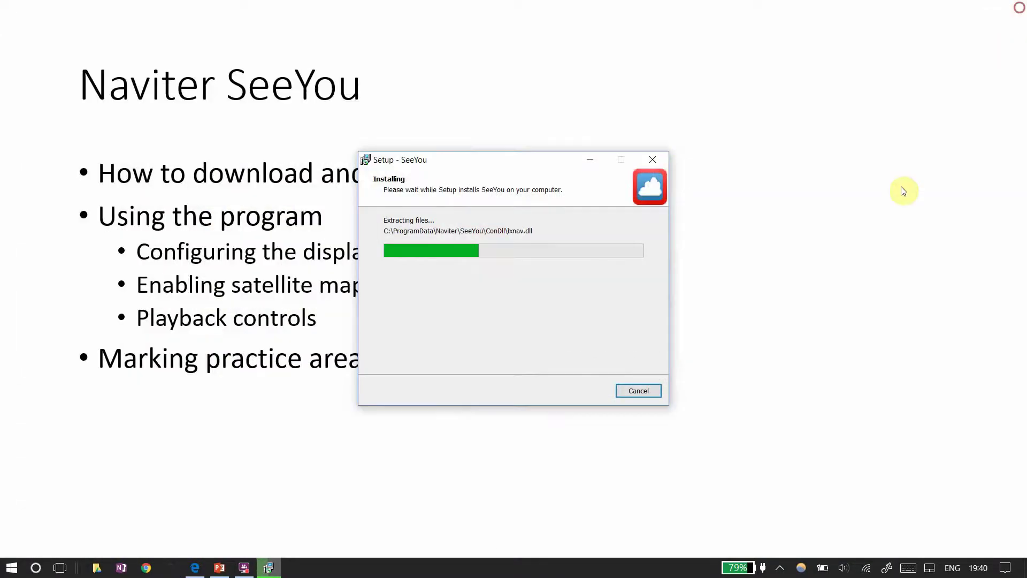
{"action": "left_click", "coordinate": [886, 206]}
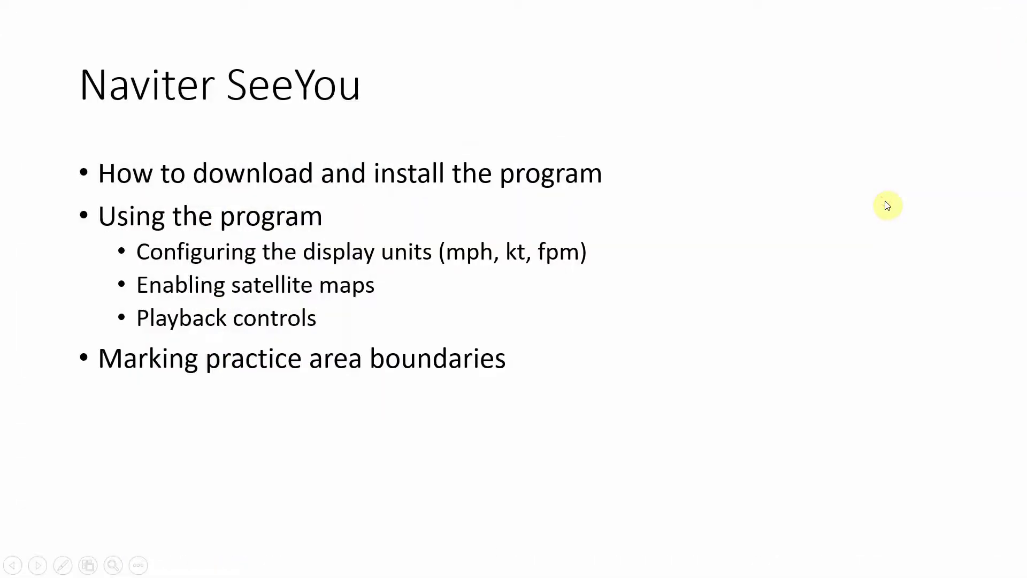
{"action": "key", "text": "Escape"}
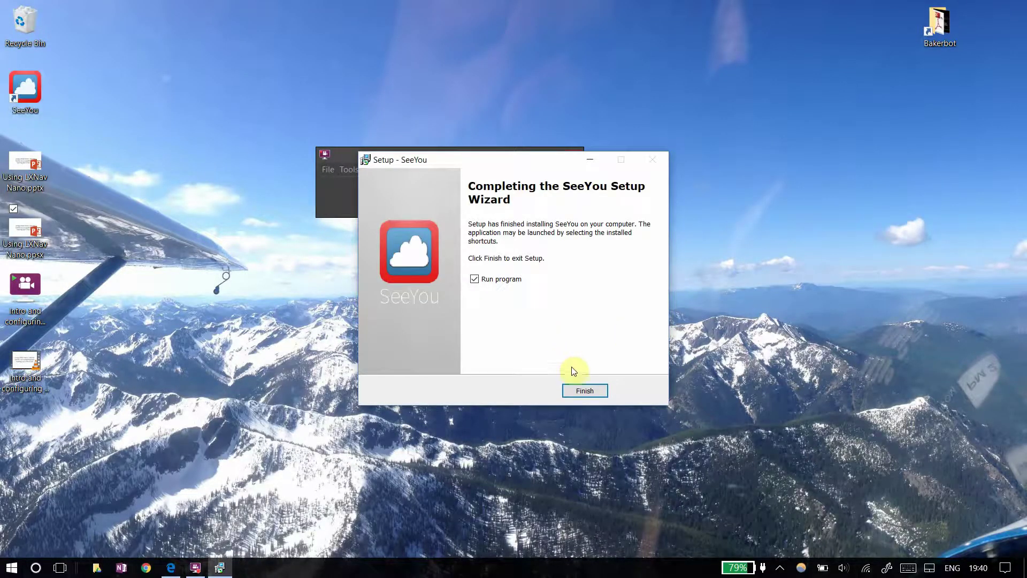
{"action": "left_click", "coordinate": [584, 390]}
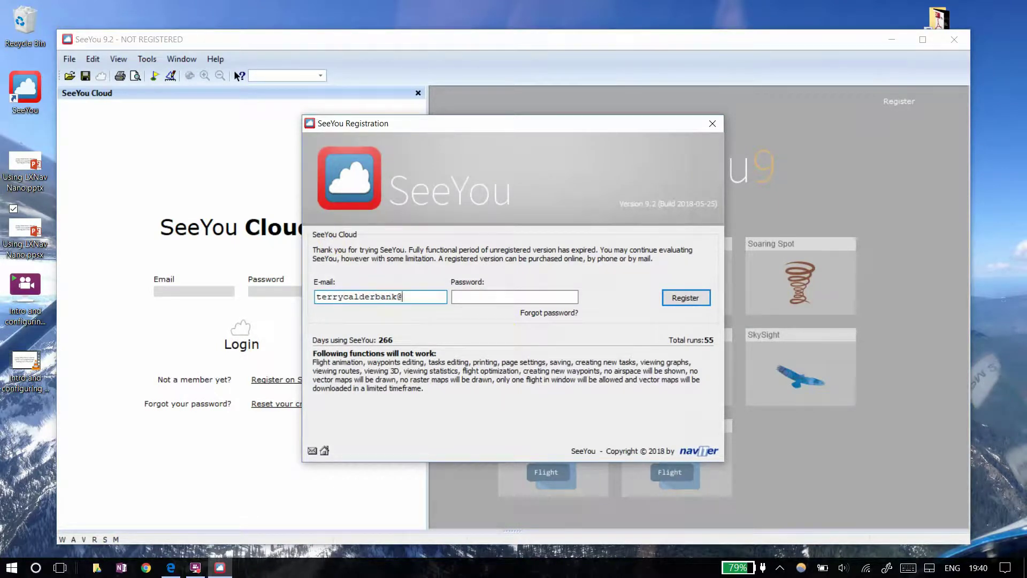
- Register SeeYou with the account e-mail and password, dismiss the airspace update notice, and close the registration dialog
{"action": "type", "text": ".com"}
{"action": "key", "text": "Tab"}
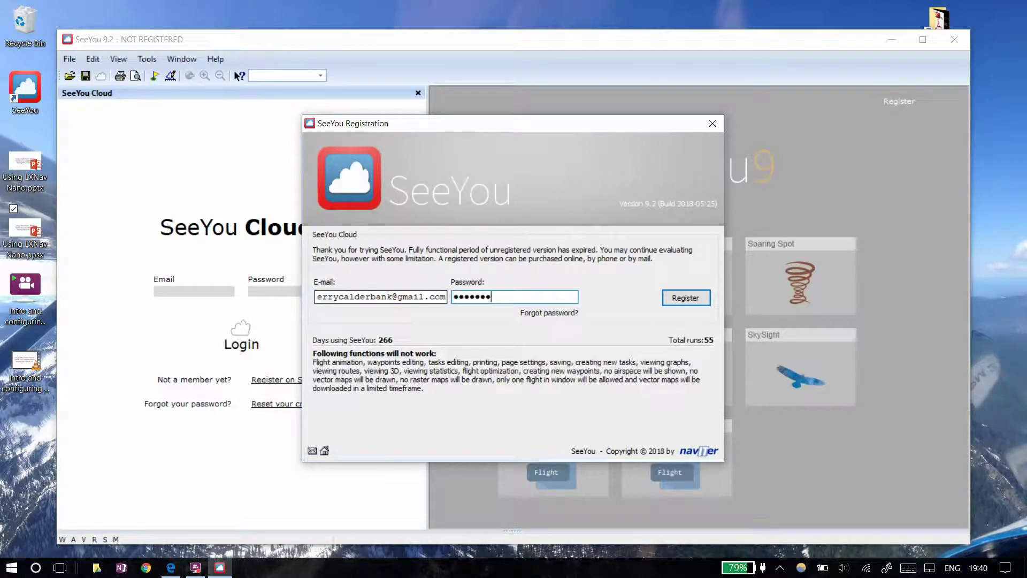
{"action": "left_click", "coordinate": [683, 293]}
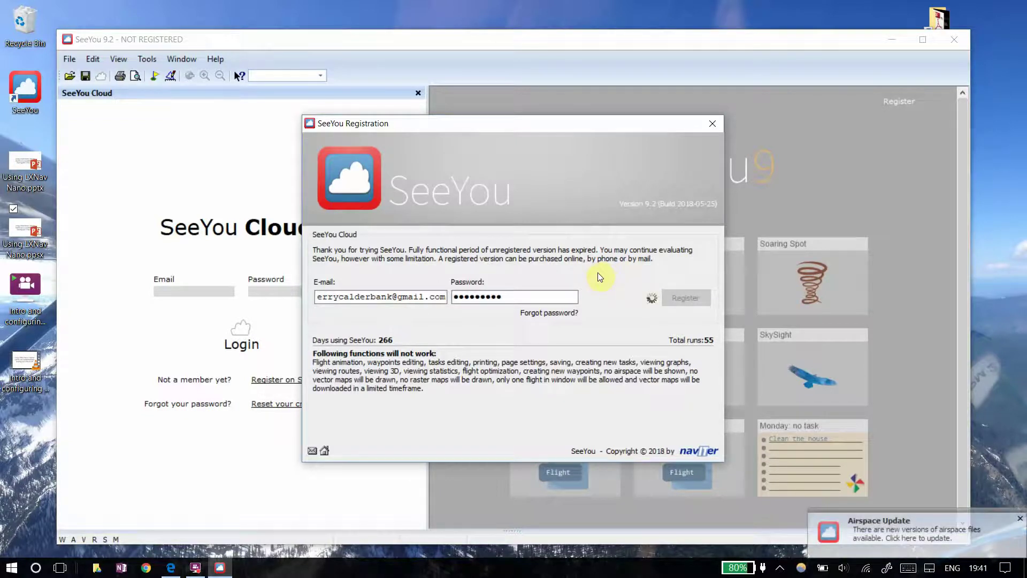
{"action": "left_click", "coordinate": [1019, 519]}
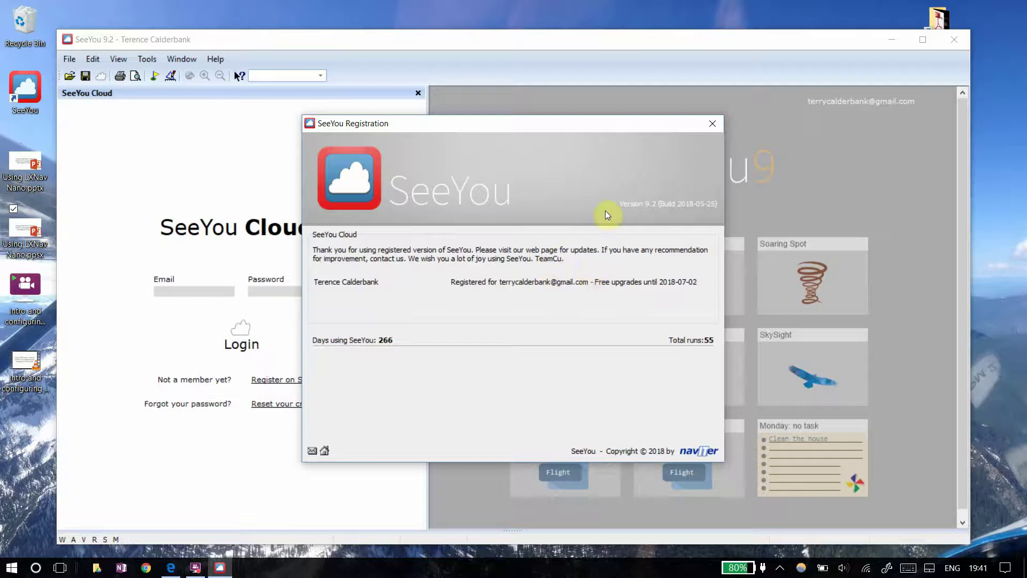
{"action": "left_click", "coordinate": [712, 127]}
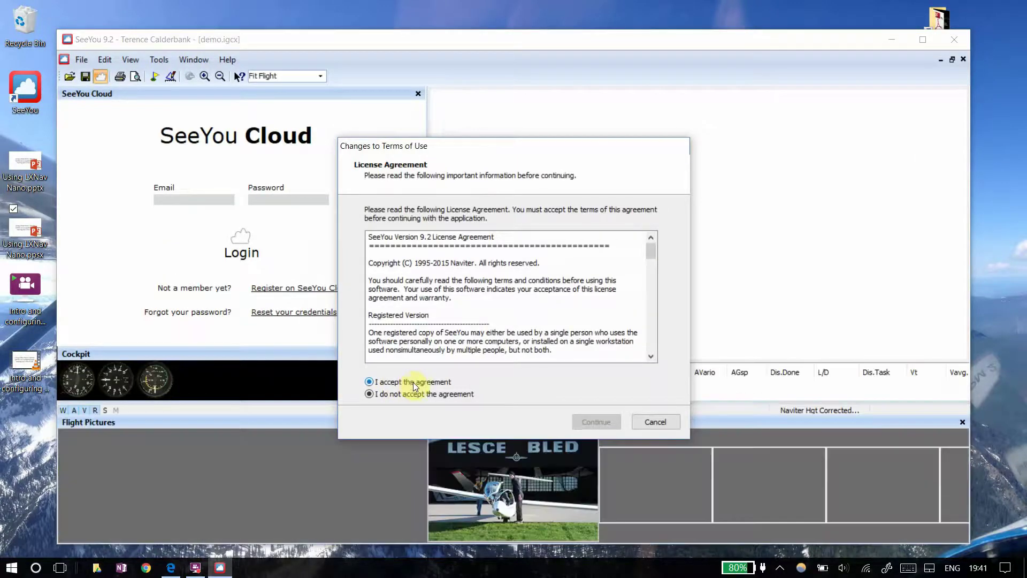
- Accept the changed terms of use and maximize the program window showing the demo flight
{"action": "left_click", "coordinate": [412, 382]}
{"action": "left_click", "coordinate": [595, 421]}
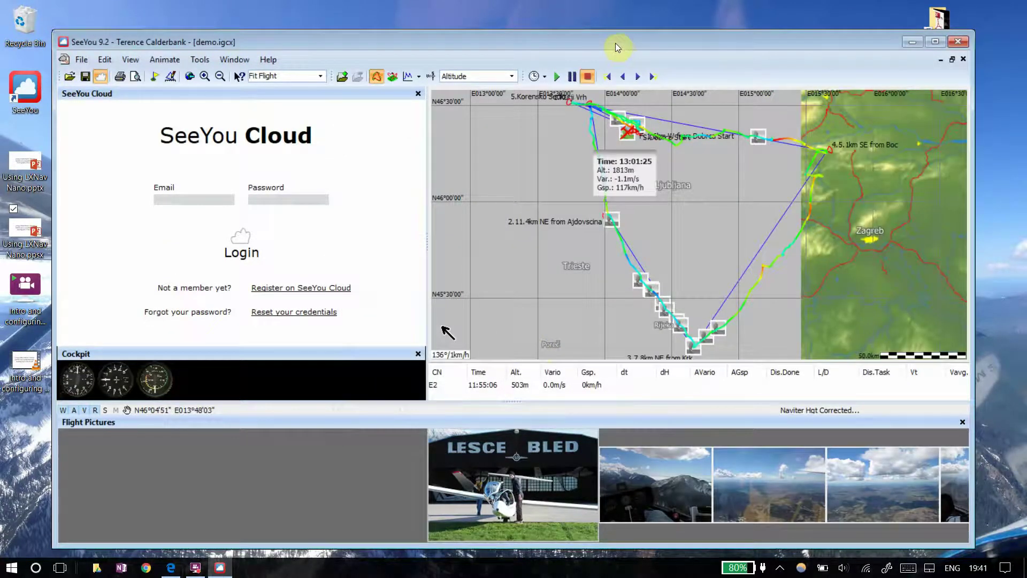
{"action": "double_click", "coordinate": [492, 34]}
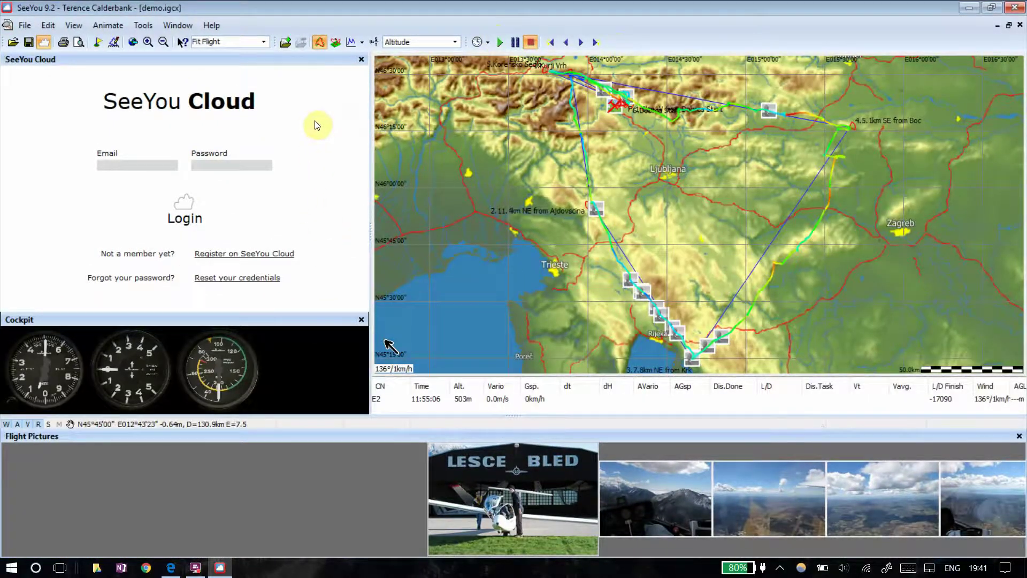
- Close the SeeYou Cloud and Flight Pictures panes to enlarge the map area
{"action": "left_click", "coordinate": [360, 60]}
{"action": "right_click", "coordinate": [360, 58]}
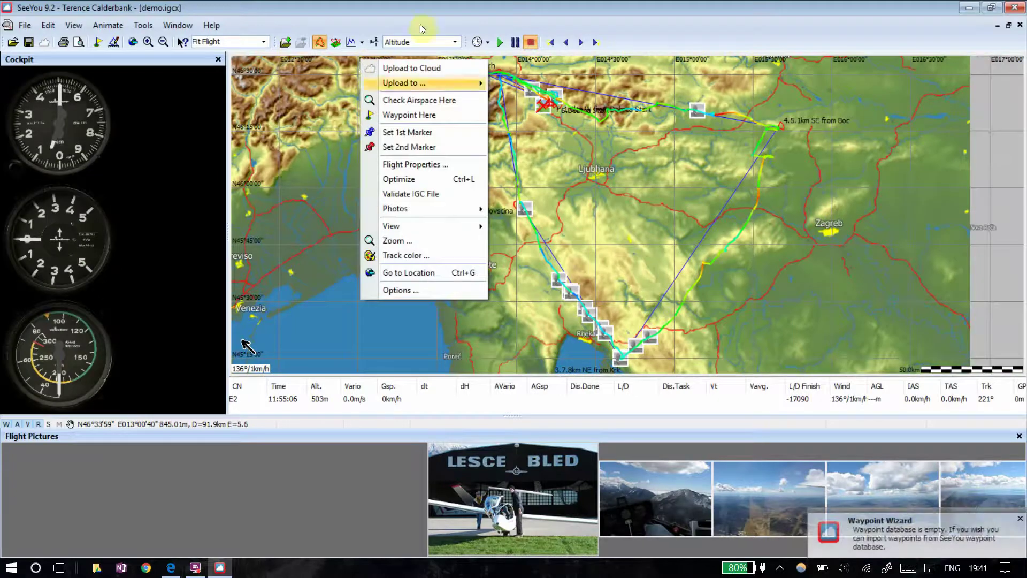
{"action": "left_click", "coordinate": [386, 9]}
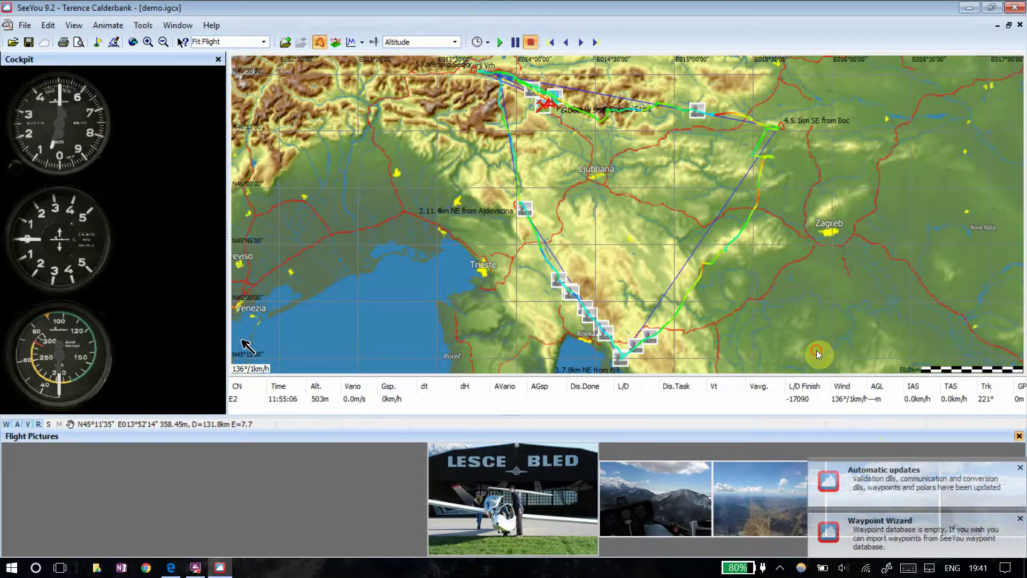
{"action": "left_click", "coordinate": [1019, 437]}
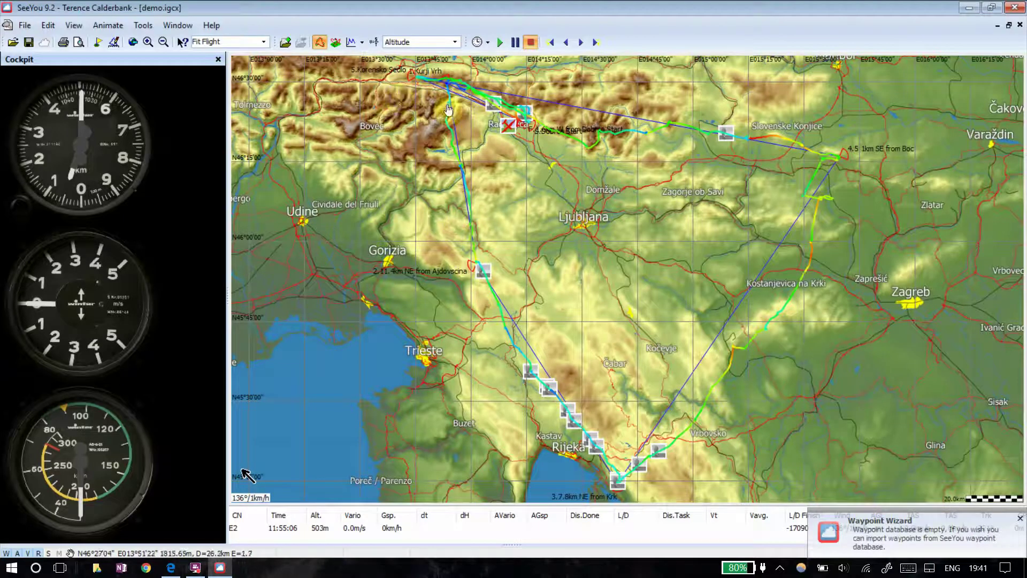
- In the general program options, set the distance unit to nm and the speed unit to mph
{"action": "left_click", "coordinate": [148, 26]}
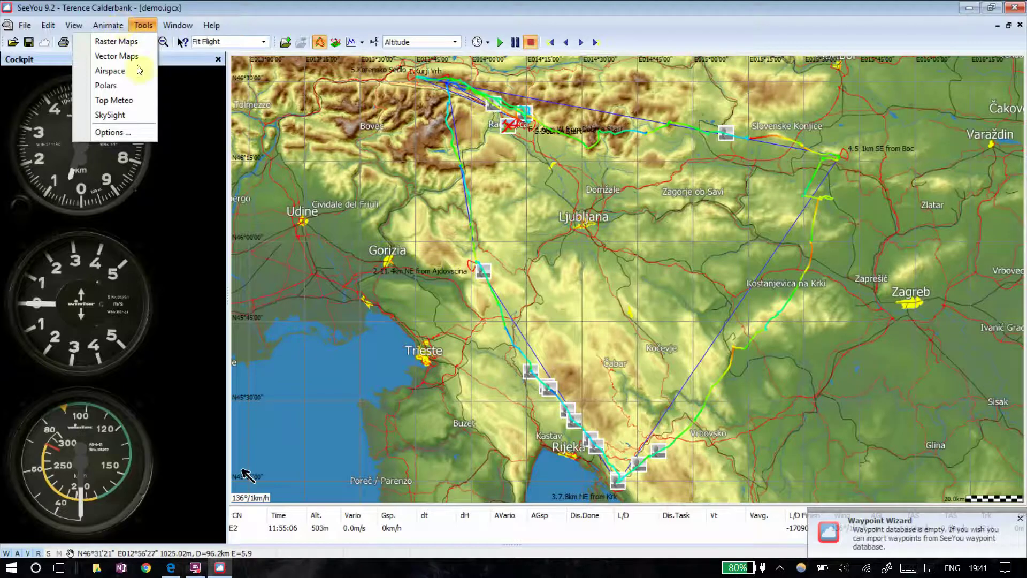
{"action": "left_click", "coordinate": [129, 132]}
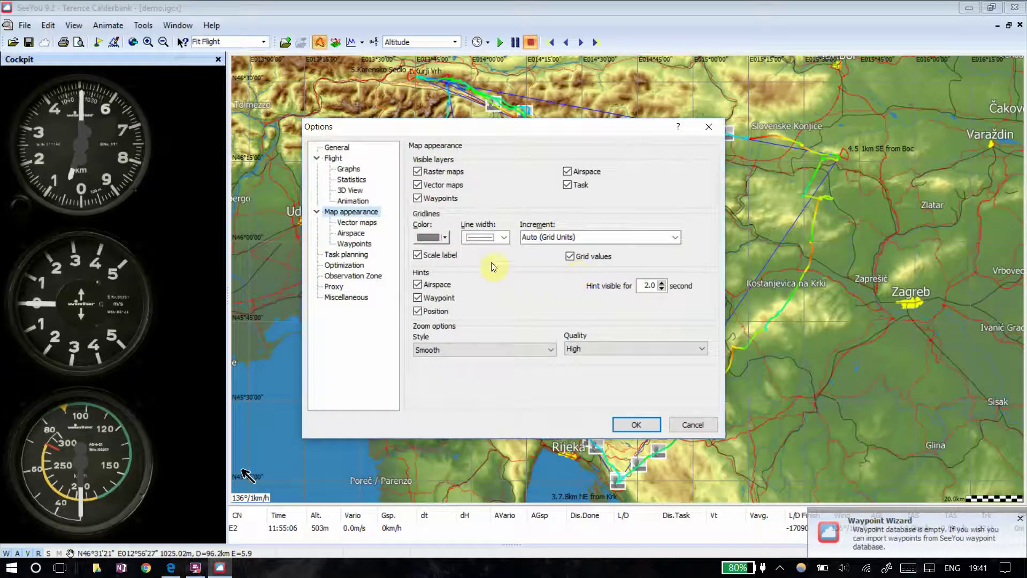
{"action": "left_click", "coordinate": [338, 149]}
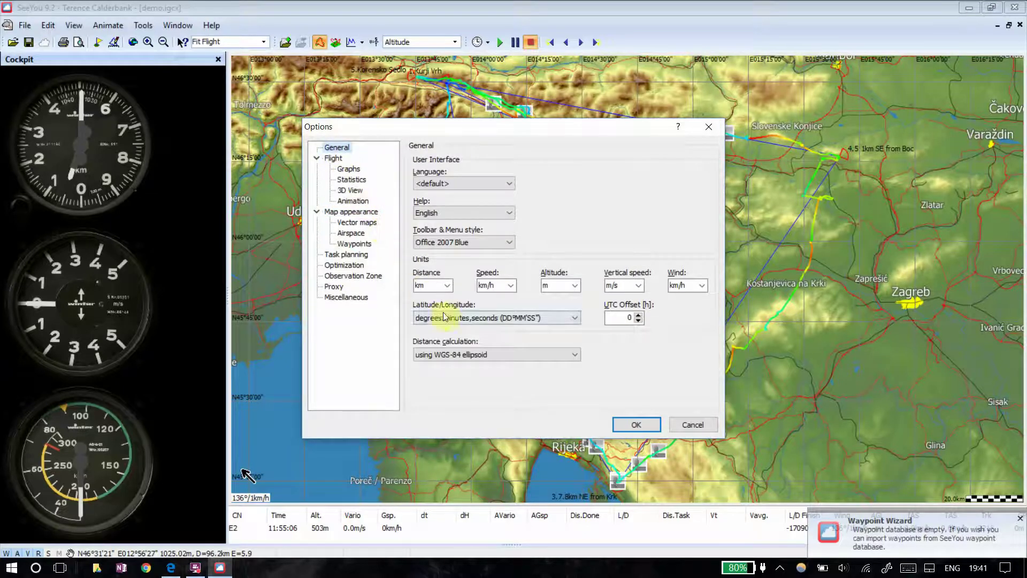
{"action": "left_click", "coordinate": [448, 291]}
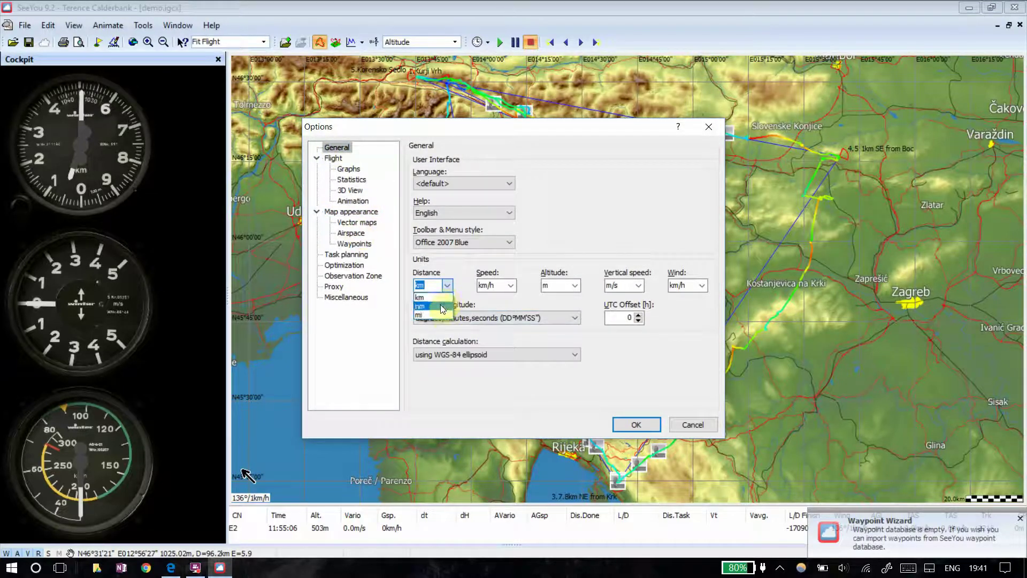
{"action": "left_click", "coordinate": [353, 247]}
{"action": "key", "text": "Down"}
{"action": "left_click", "coordinate": [509, 289]}
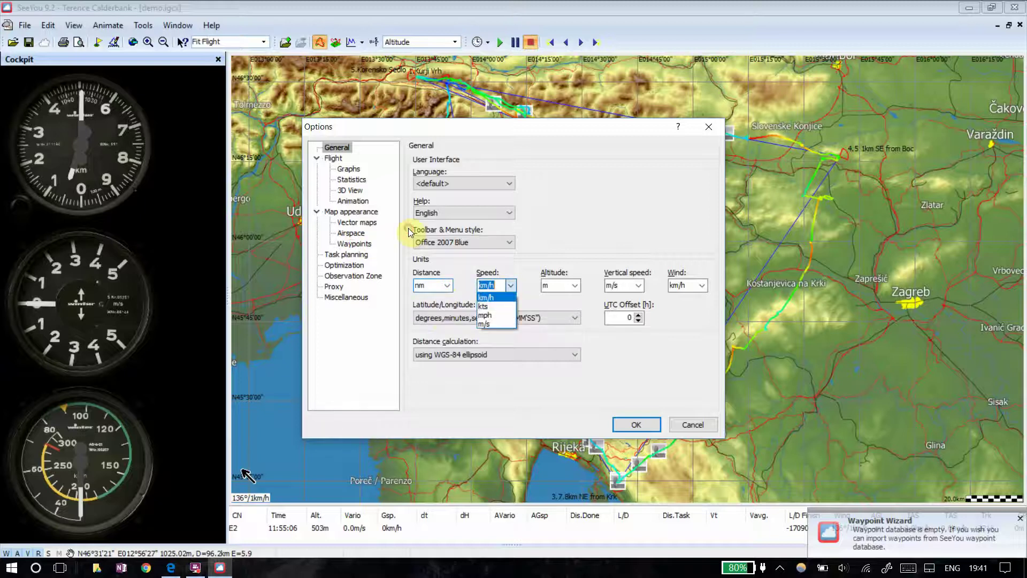
{"action": "left_click", "coordinate": [492, 304]}
- Set the altitude unit to ft and the vertical speed unit to fpm
{"action": "left_click", "coordinate": [565, 287]}
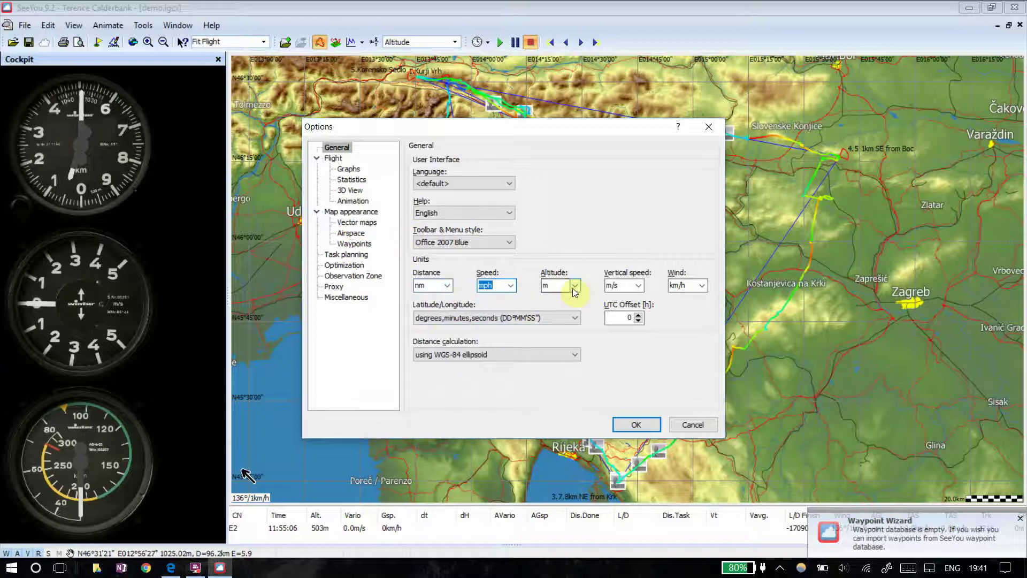
{"action": "key", "text": "Return"}
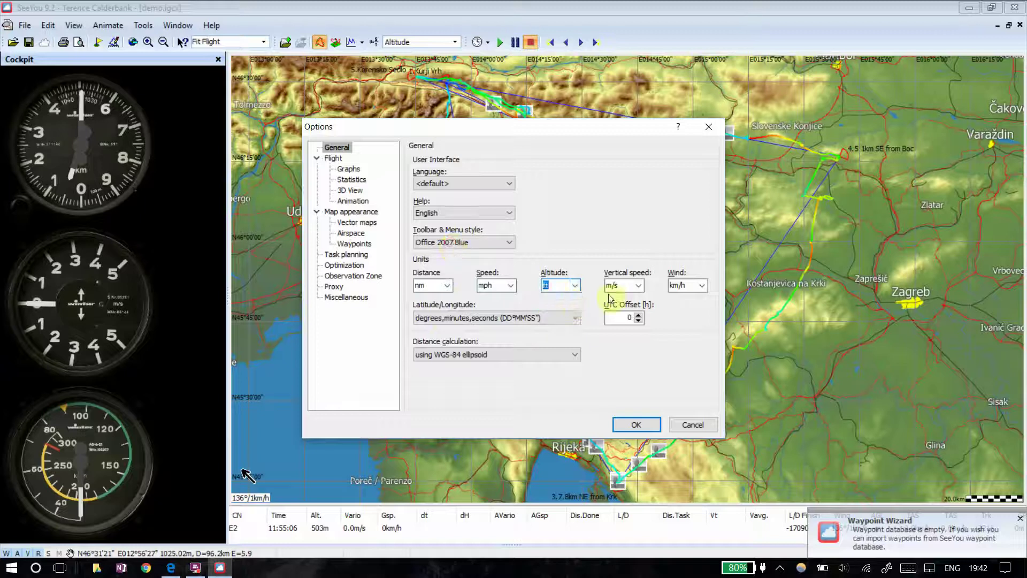
{"action": "key", "text": "Tab"}
{"action": "key", "text": "alt+Down"}
{"action": "key", "text": "Down"}
{"action": "key", "text": "Down"}
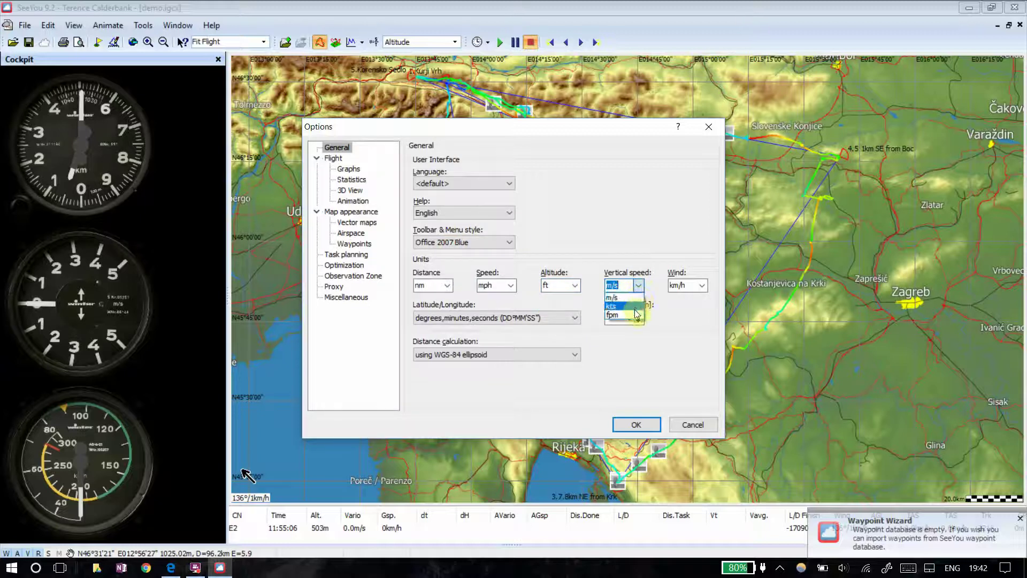
{"action": "key", "text": "Return"}
- Set the wind unit to kts and the latitude/longitude format to decimal degrees (DD.dddd), and apply the options
{"action": "key", "text": "Tab"}
{"action": "key", "text": "alt+Down"}
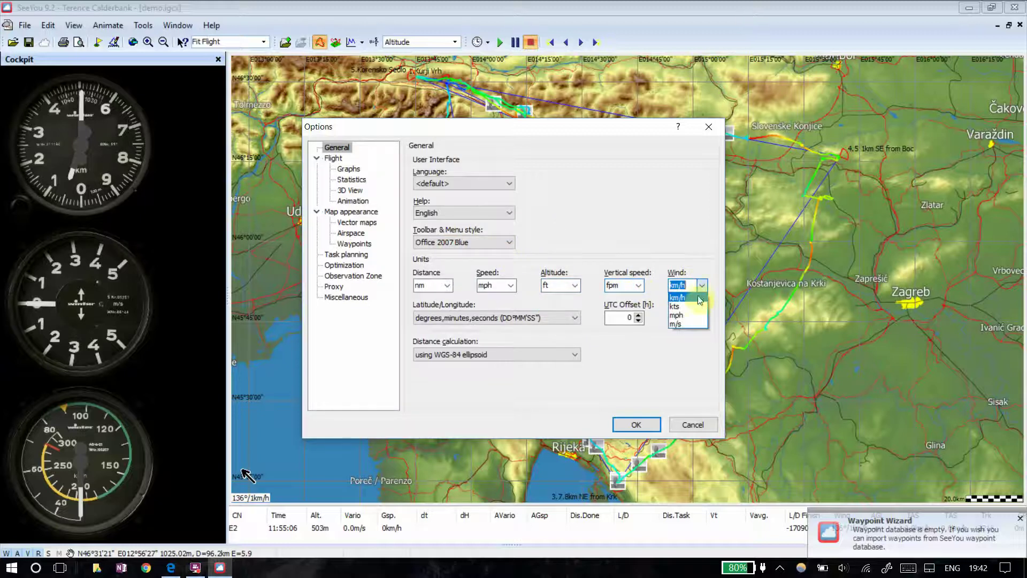
{"action": "key", "text": "Down"}
{"action": "key", "text": "Return"}
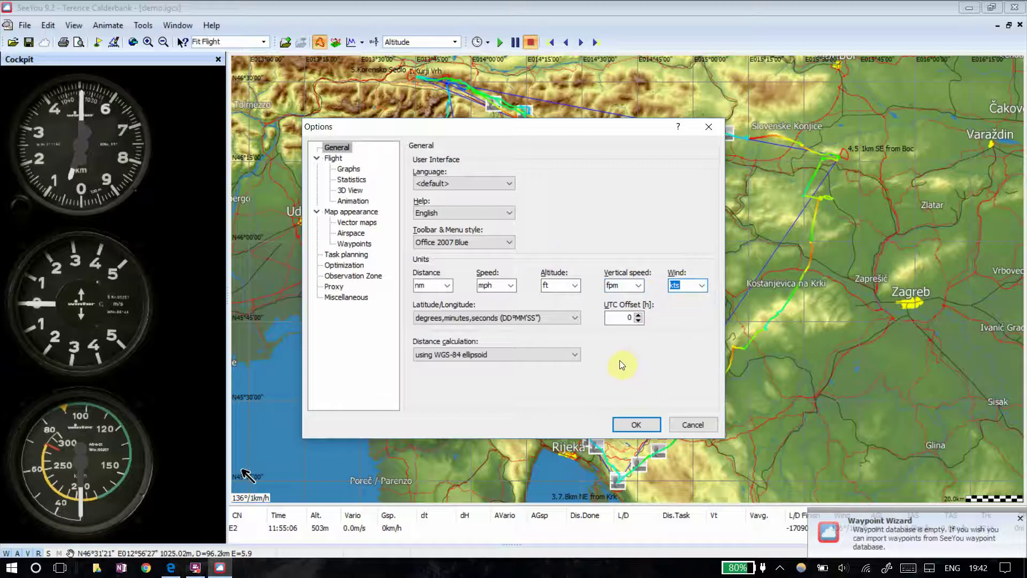
{"action": "left_click", "coordinate": [574, 319]}
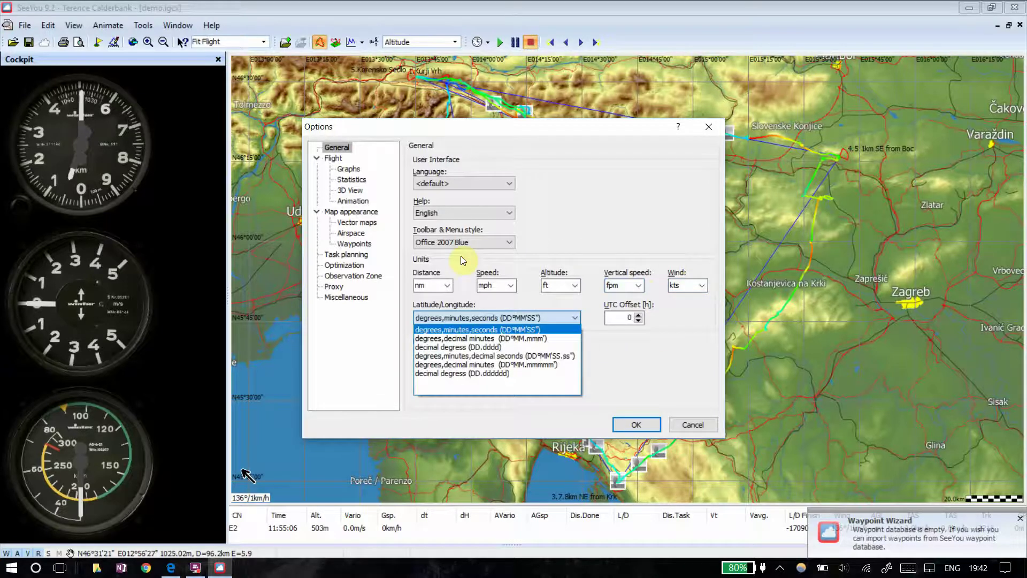
{"action": "left_click", "coordinate": [496, 348]}
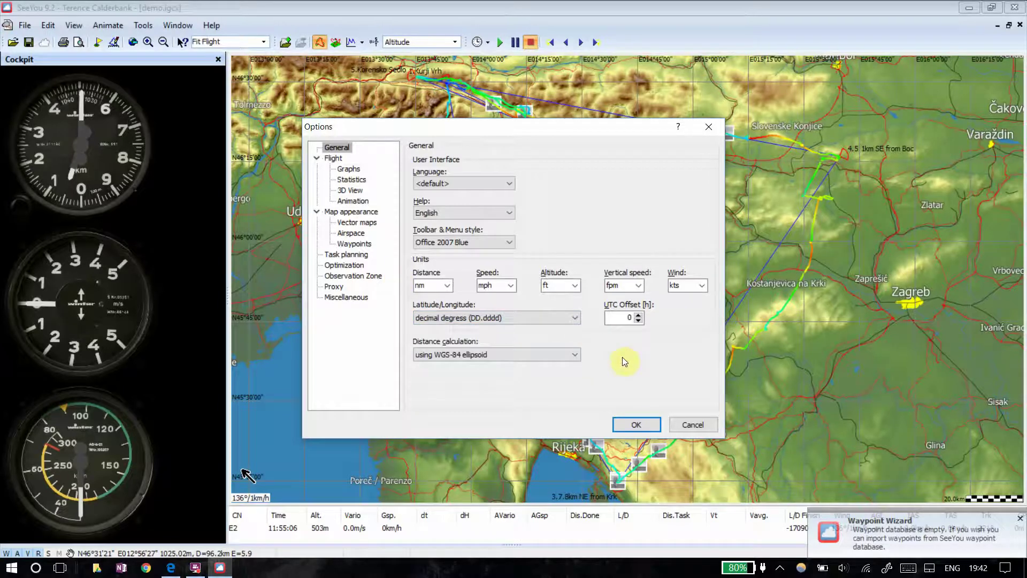
{"action": "left_click", "coordinate": [628, 424]}
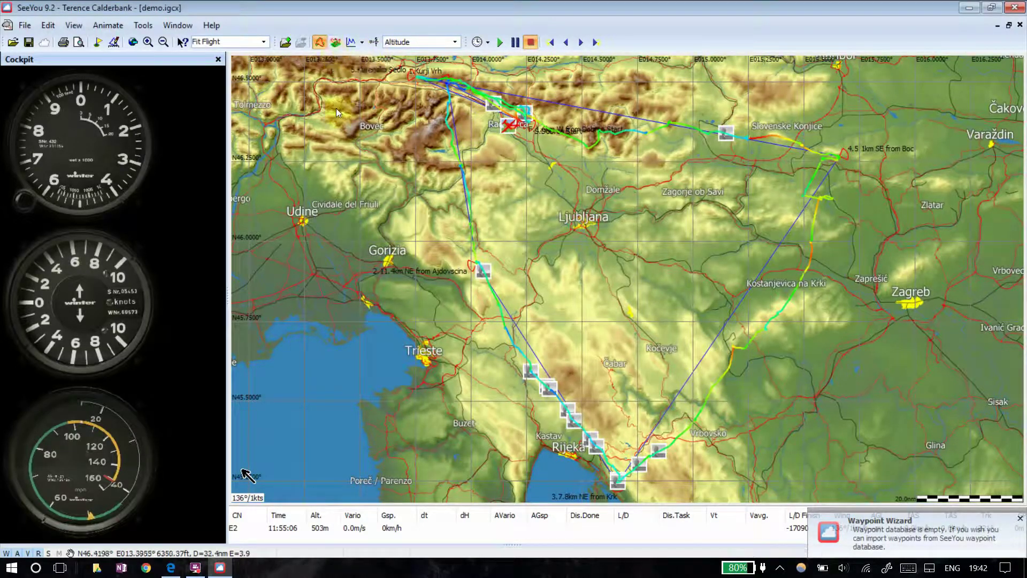
- Show the demo flight in 3D and open the 29 June 17 A30 "Hold on tow" flight from Google Drive's Aviation Datalogger files folder
{"action": "left_click", "coordinate": [334, 42]}
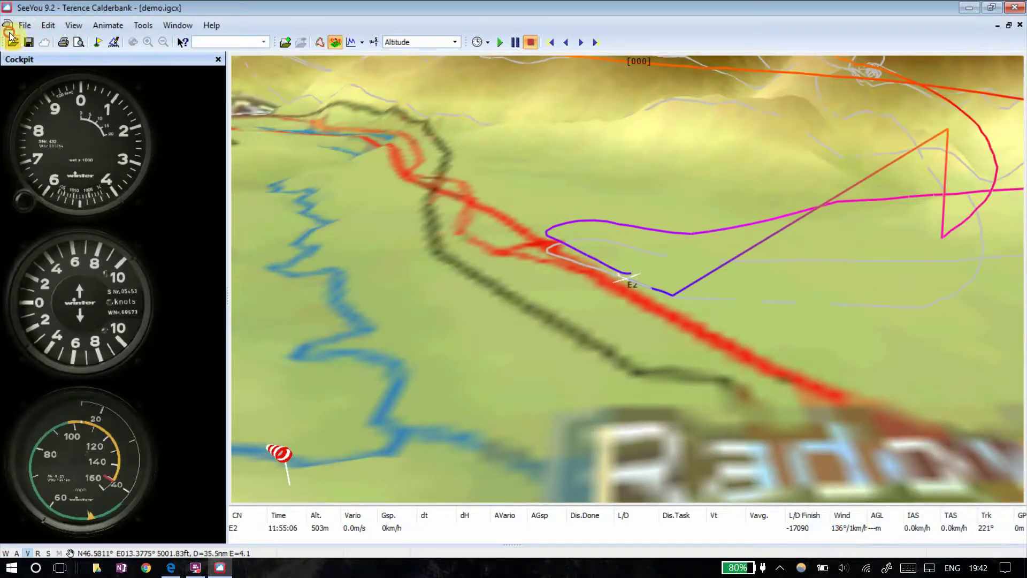
{"action": "left_click", "coordinate": [11, 38]}
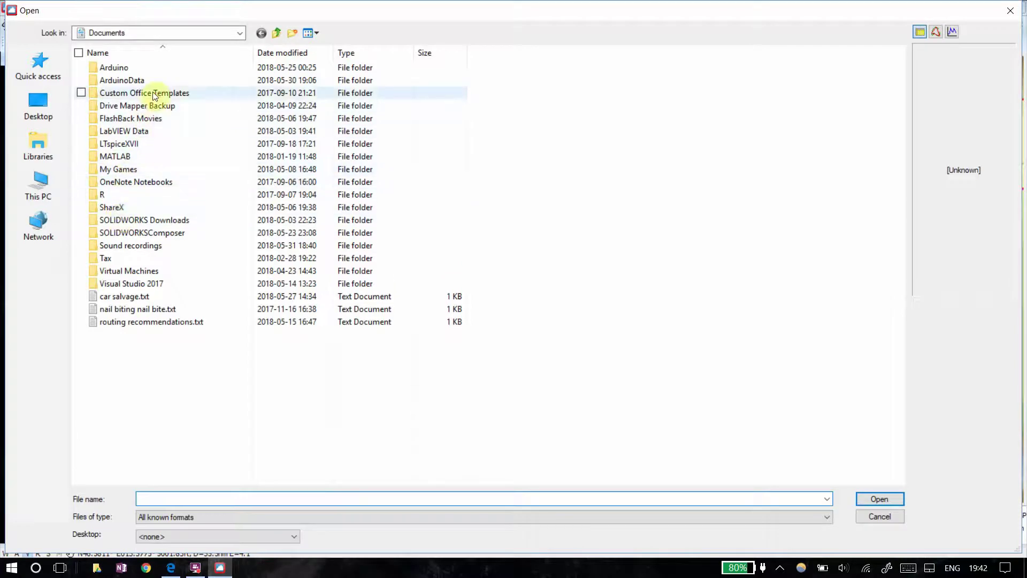
{"action": "left_click", "coordinate": [153, 33]}
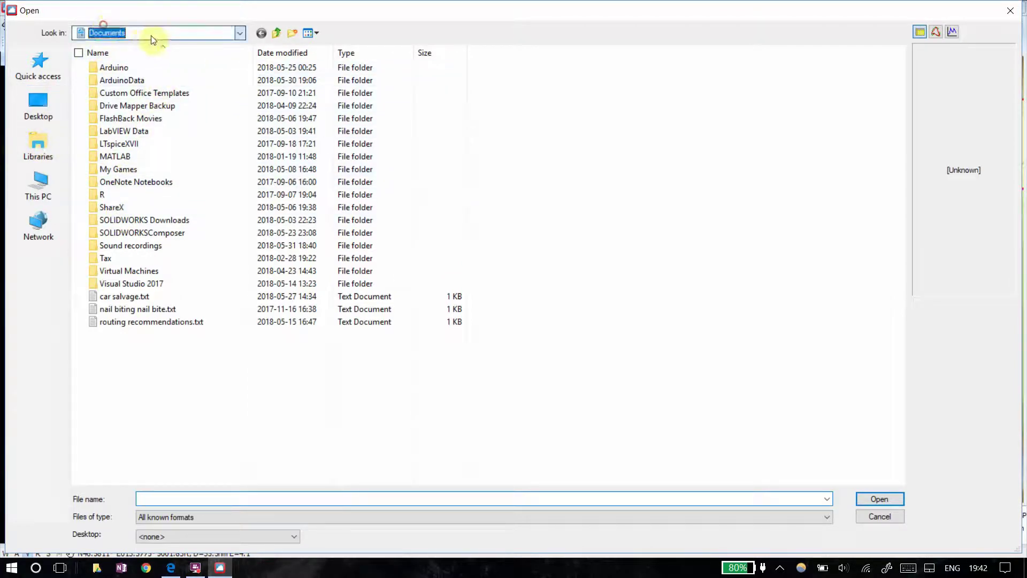
{"action": "left_click", "coordinate": [132, 30]}
{"action": "left_click", "coordinate": [84, 76]}
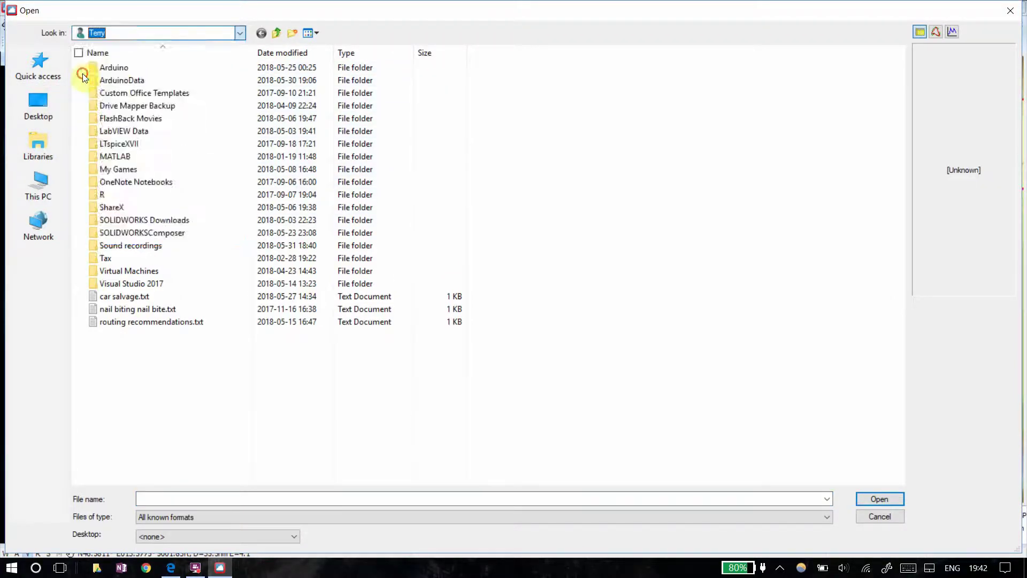
{"action": "double_click", "coordinate": [80, 117]}
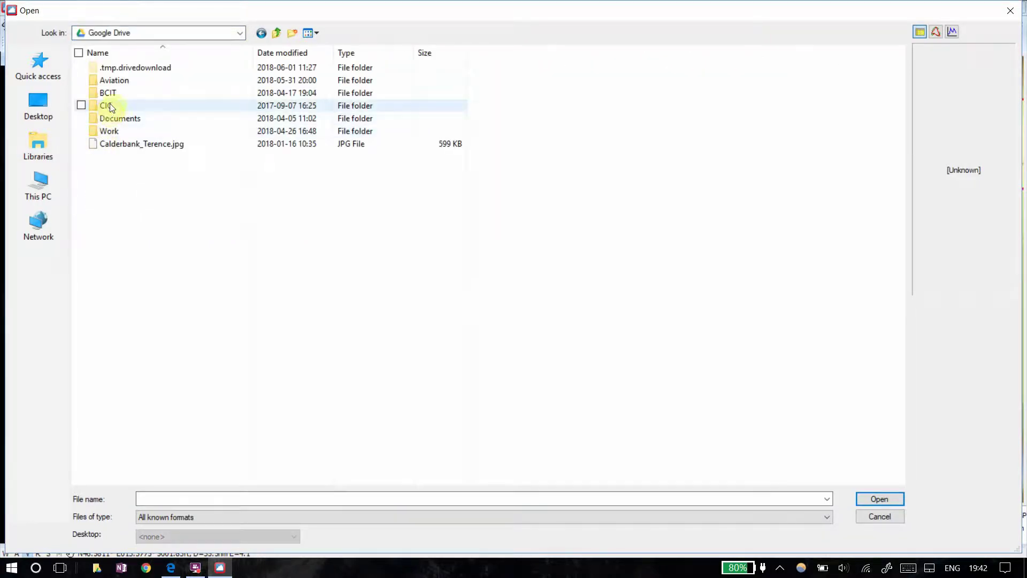
{"action": "double_click", "coordinate": [101, 80]}
{"action": "double_click", "coordinate": [104, 67]}
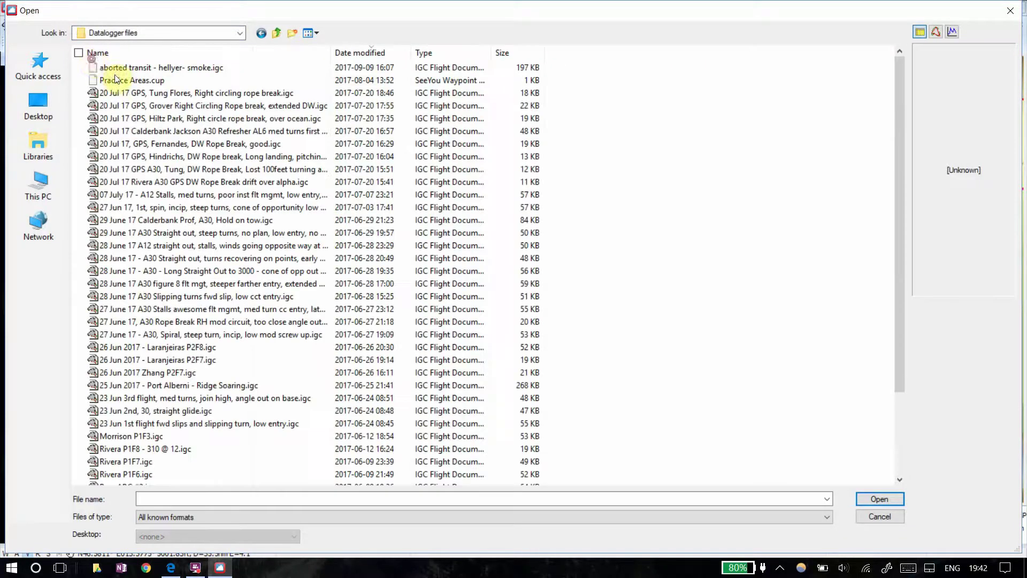
{"action": "left_click", "coordinate": [198, 220]}
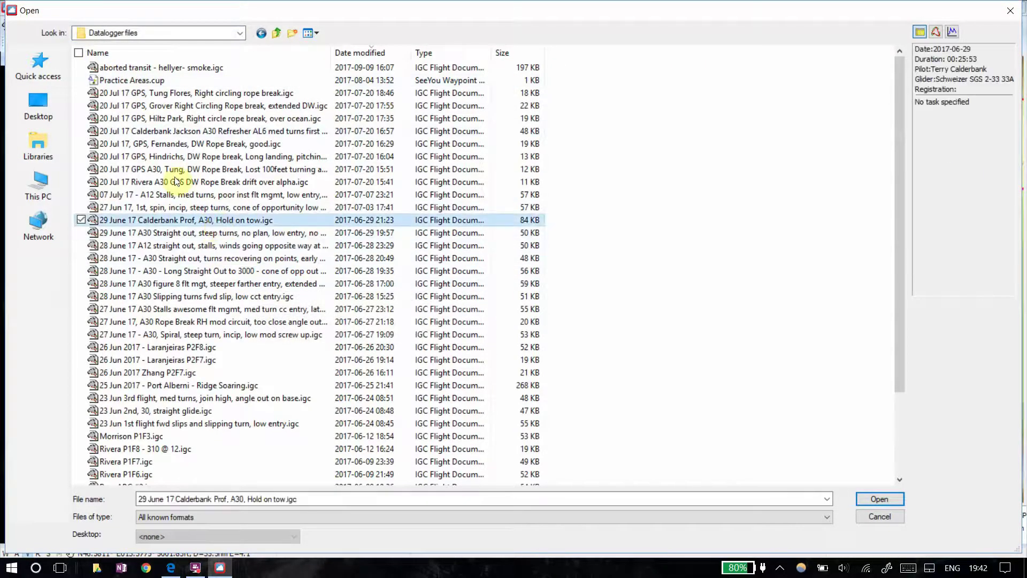
{"action": "key", "text": "Return"}
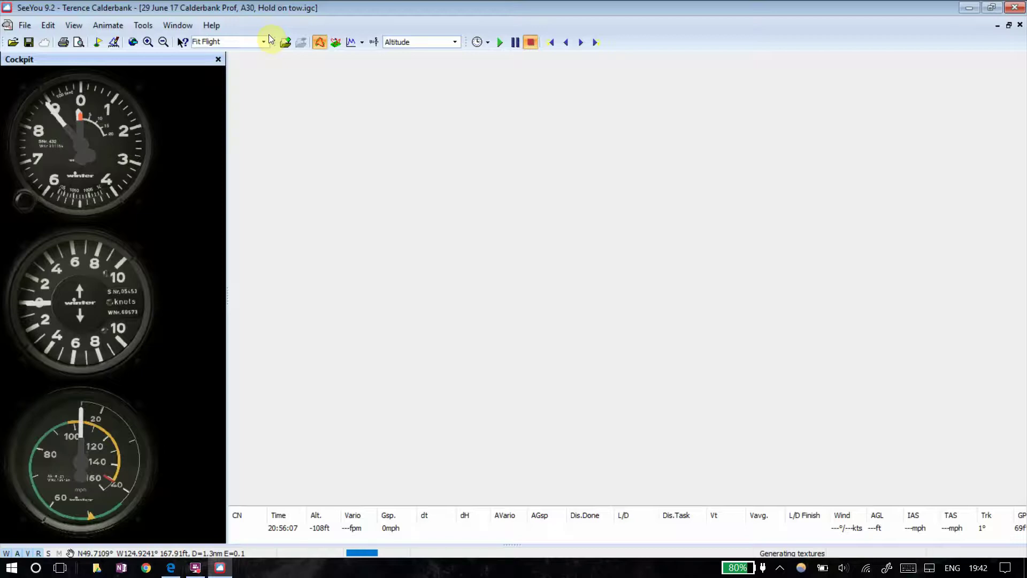
- Display the opened flight in 3D view and turn on the satellite maps layer
{"action": "left_click", "coordinate": [269, 35]}
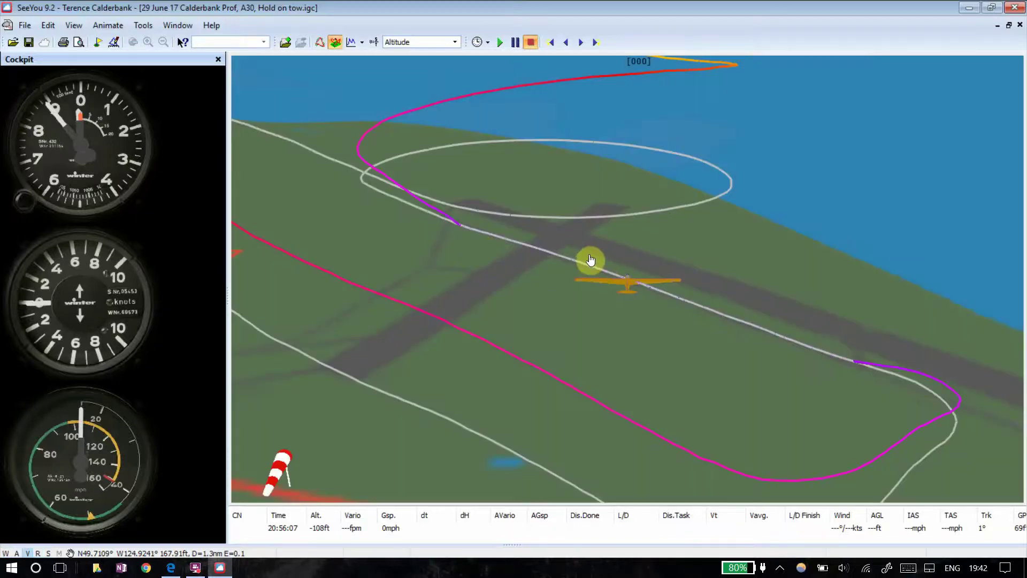
{"action": "left_click_drag", "start_coordinate": [673, 343], "coordinate": [614, 342]}
{"action": "left_click_drag", "start_coordinate": [664, 312], "coordinate": [662, 312]}
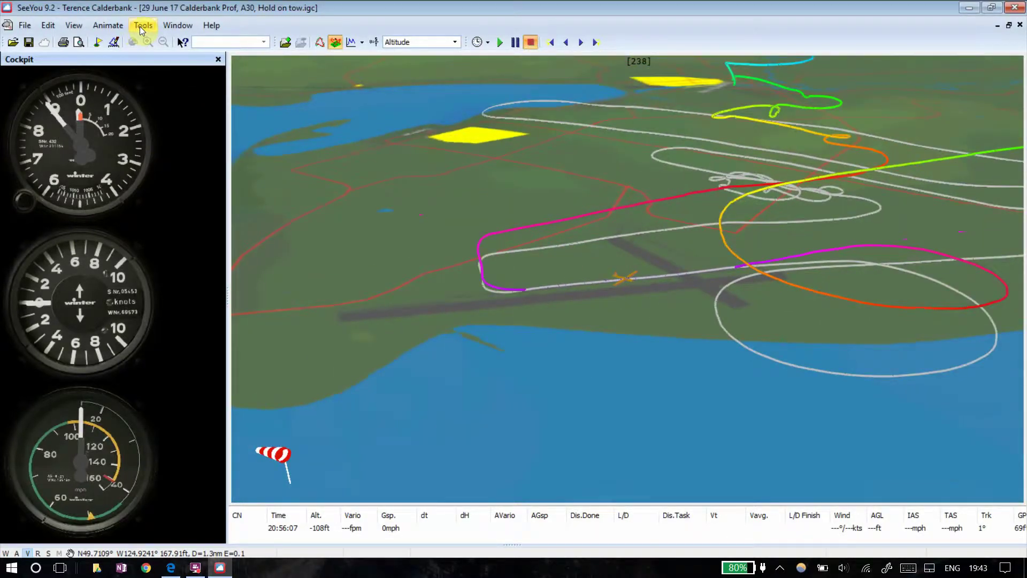
{"action": "left_click", "coordinate": [64, 25]}
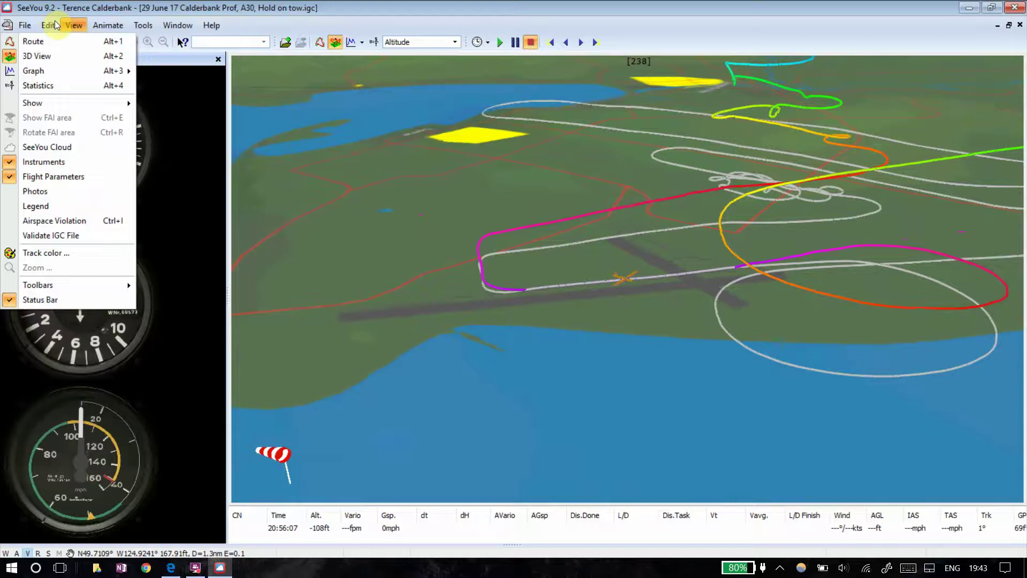
{"action": "mouse_move", "coordinate": [67, 104]}
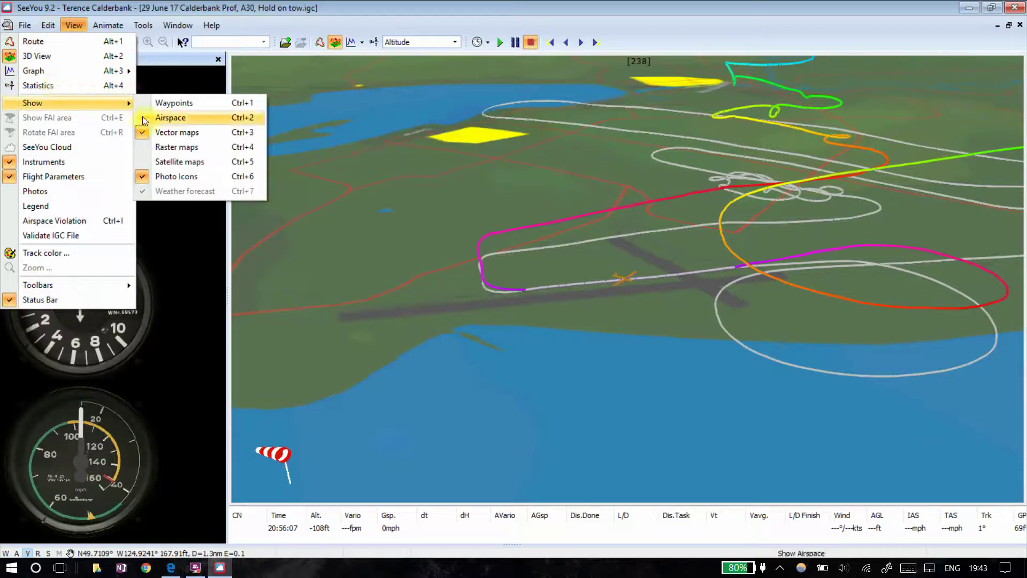
{"action": "left_click", "coordinate": [208, 169]}
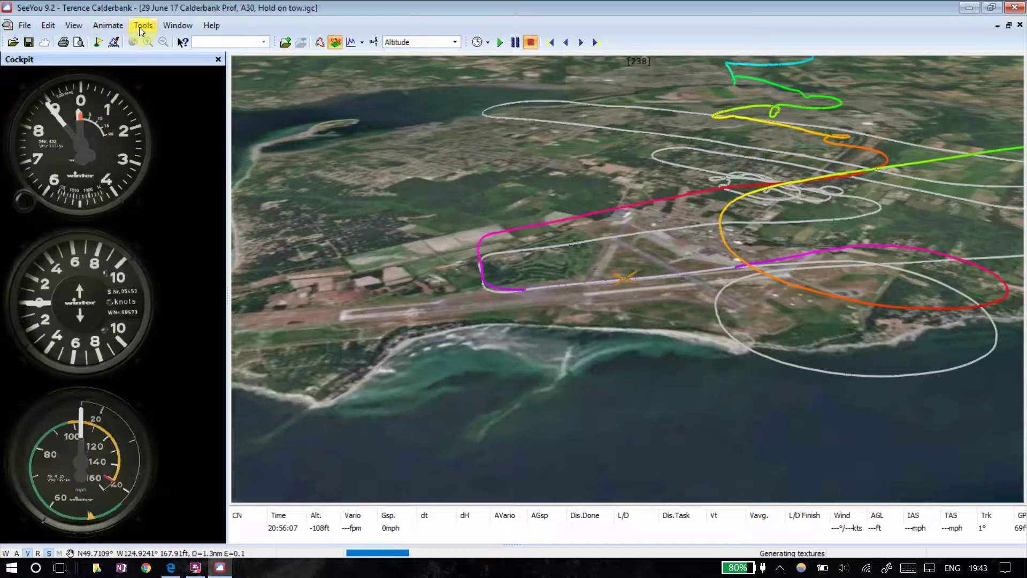
- Review the 3D view options, including the available texture sizes, and close the options without changing them
{"action": "left_click", "coordinate": [144, 26]}
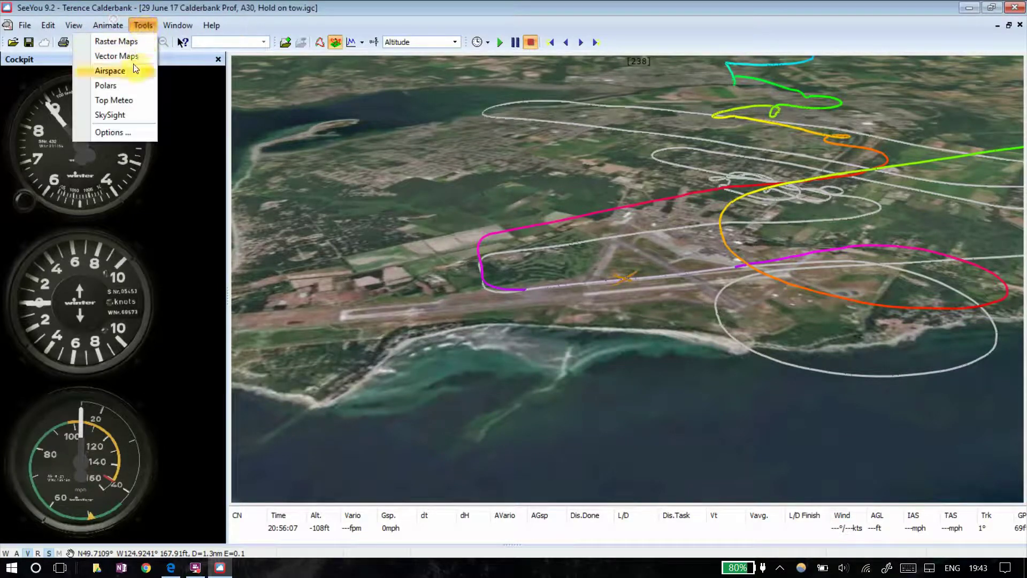
{"action": "left_click", "coordinate": [128, 132]}
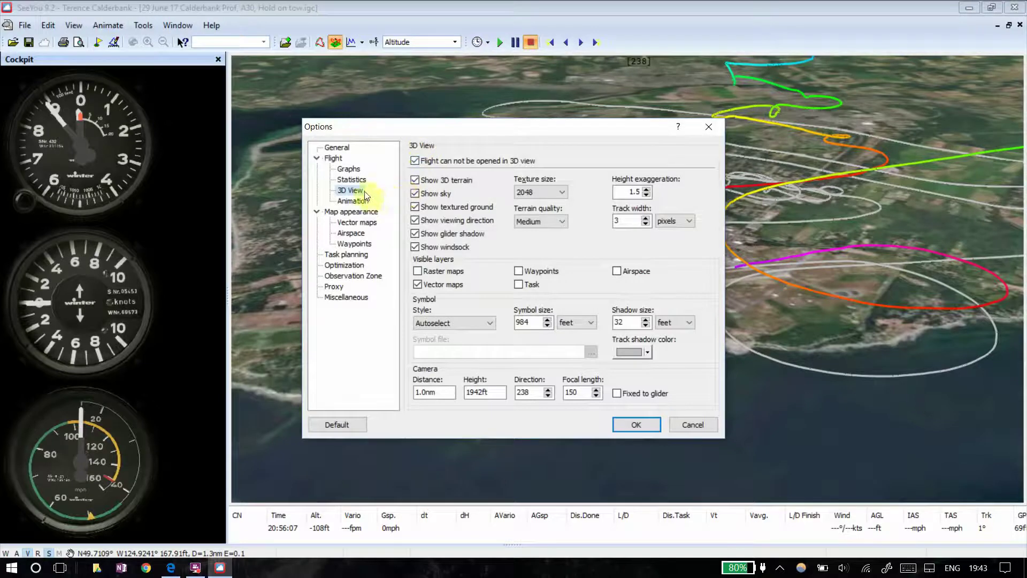
{"action": "left_click", "coordinate": [566, 191]}
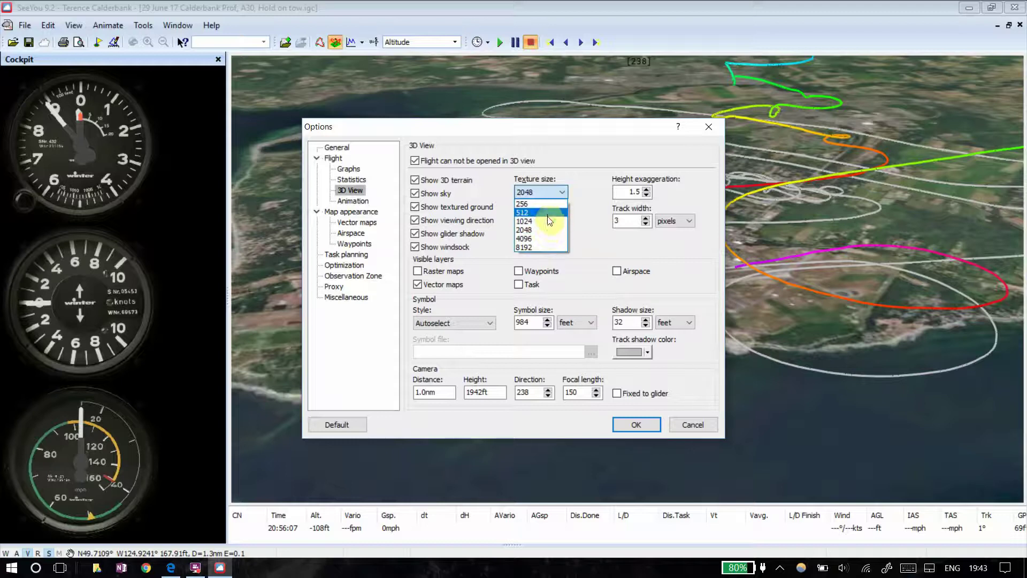
{"action": "left_click", "coordinate": [438, 188]}
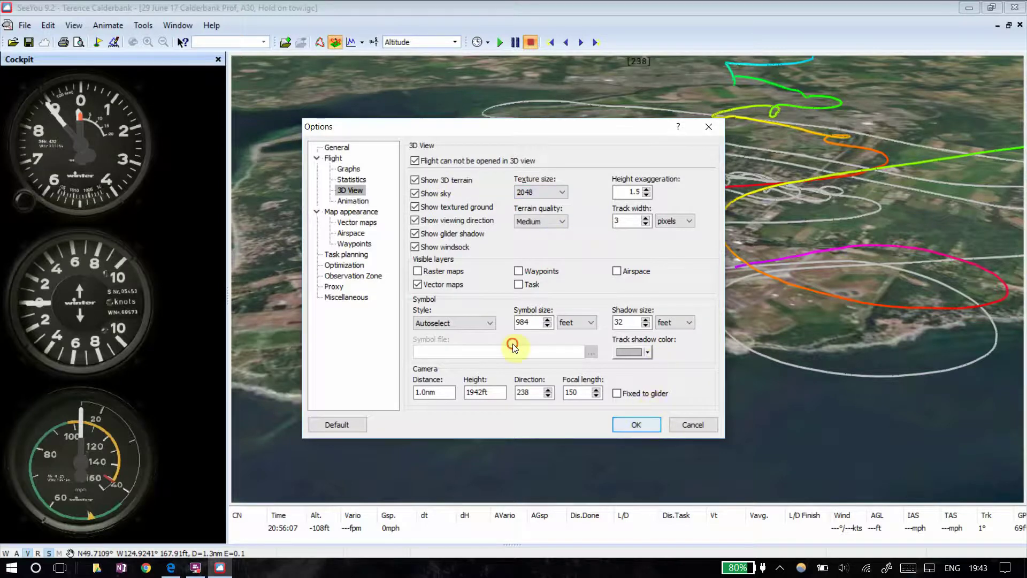
{"action": "left_click", "coordinate": [641, 425]}
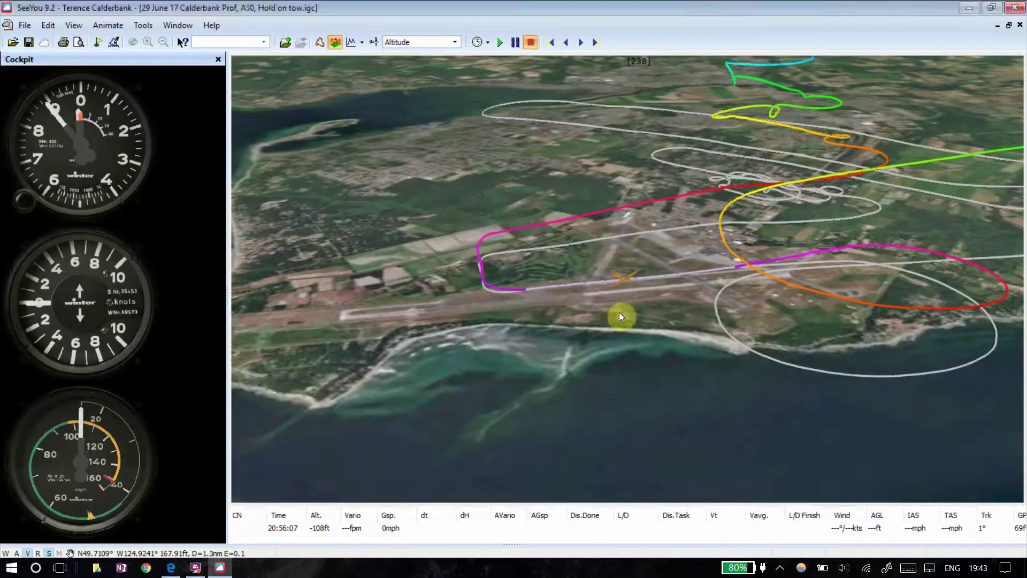
- Inspect the flight track around the airfield in 3D and slightly enlarge the flight parameters pane beneath it
{"action": "left_click_drag", "start_coordinate": [598, 329], "coordinate": [758, 294]}
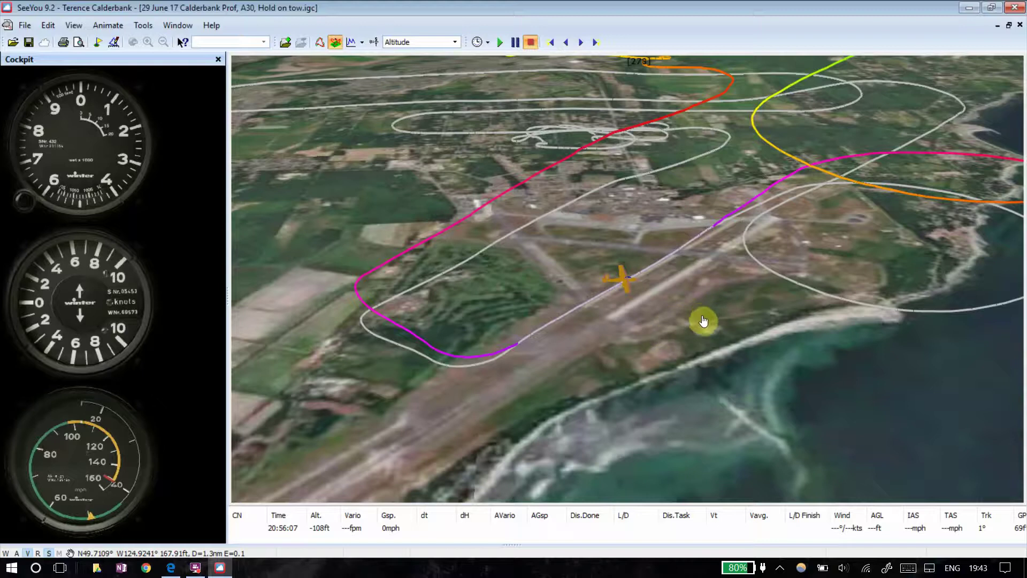
{"action": "left_click_drag", "start_coordinate": [660, 305], "coordinate": [626, 314]}
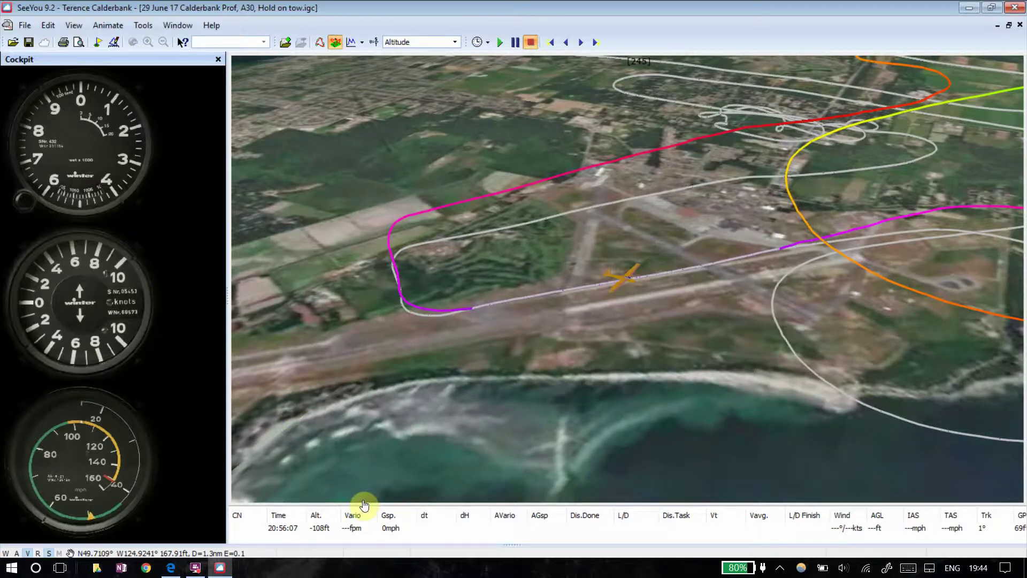
{"action": "left_click_drag", "start_coordinate": [363, 504], "coordinate": [362, 487]}
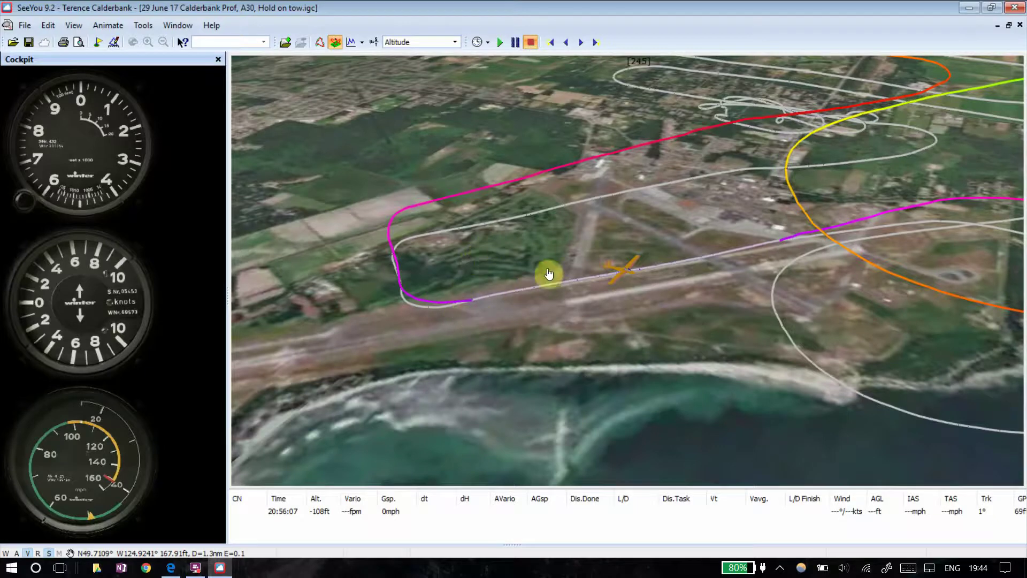
{"action": "left_click_drag", "start_coordinate": [437, 222], "coordinate": [556, 271]}
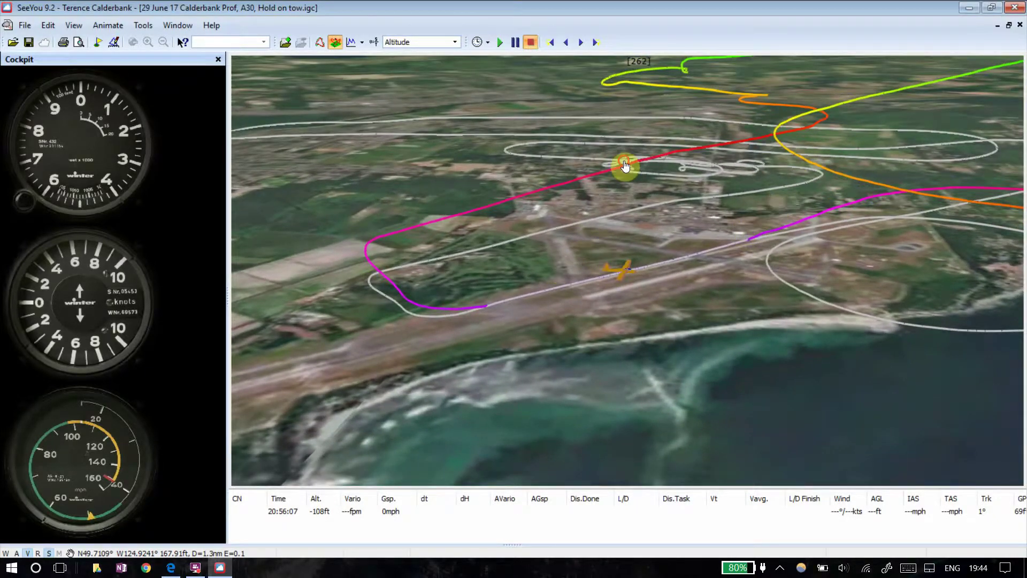
- Color the flight track by vertical speed and inspect the recolored track around the airfield
{"action": "left_click_drag", "start_coordinate": [621, 165], "coordinate": [720, 211]}
{"action": "scroll", "coordinate": [721, 218], "scroll_direction": "down", "scroll_amount": 3}
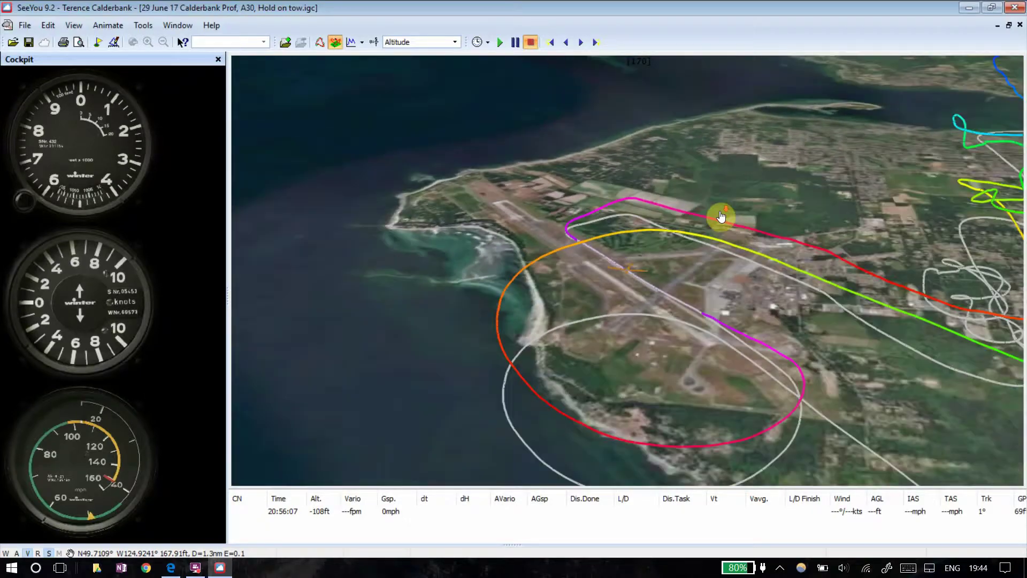
{"action": "left_click_drag", "start_coordinate": [774, 237], "coordinate": [582, 202]}
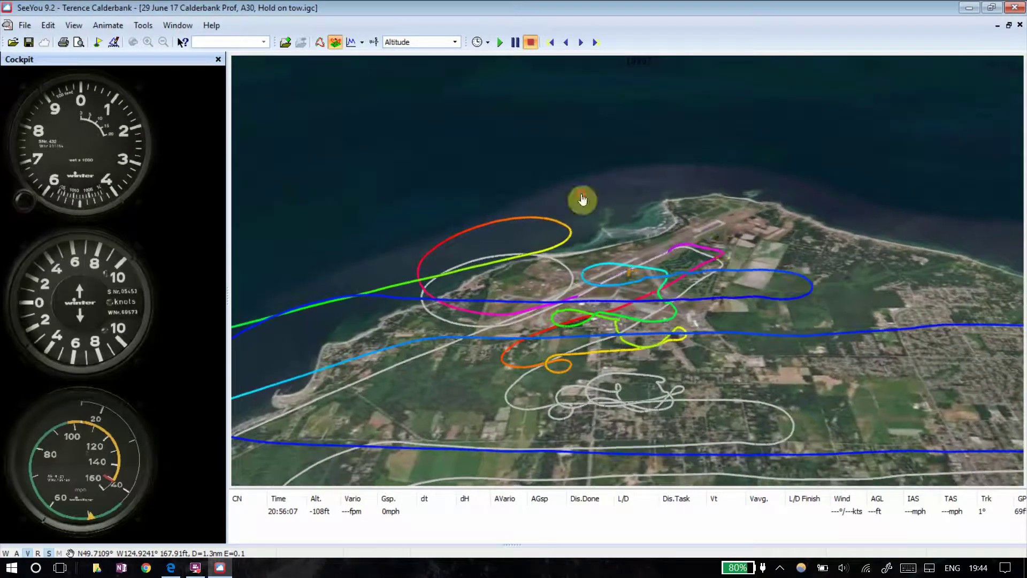
{"action": "left_click", "coordinate": [455, 42]}
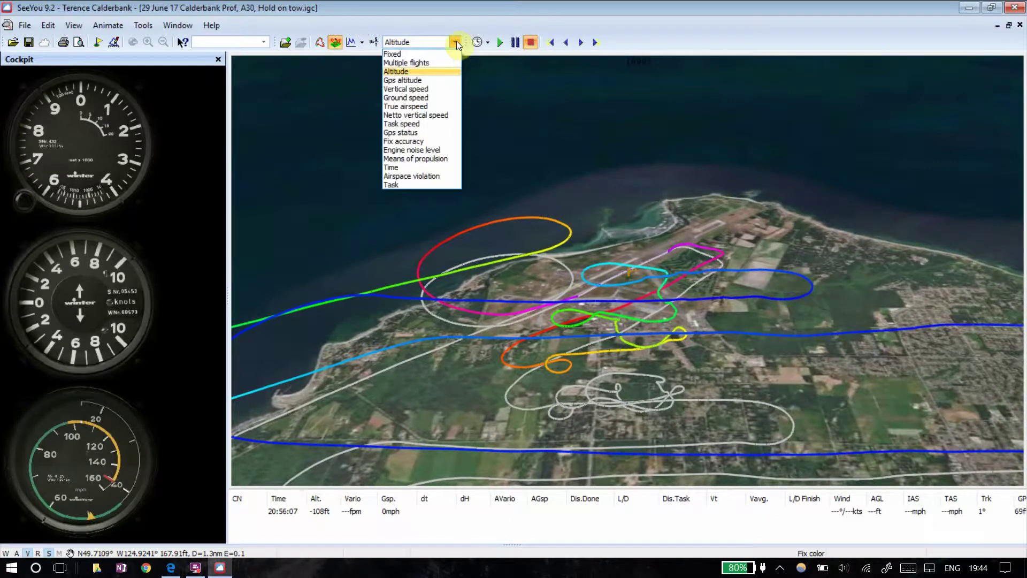
{"action": "left_click", "coordinate": [422, 89]}
{"action": "scroll", "coordinate": [606, 325], "scroll_direction": "up", "scroll_amount": 2}
{"action": "left_click_drag", "start_coordinate": [639, 288], "coordinate": [521, 274]}
{"action": "mouse_move", "coordinate": [692, 223]}
{"action": "left_mouse_down"}
{"action": "mouse_move", "coordinate": [678, 219]}
{"action": "mouse_move", "coordinate": [689, 222]}
{"action": "left_mouse_up"}
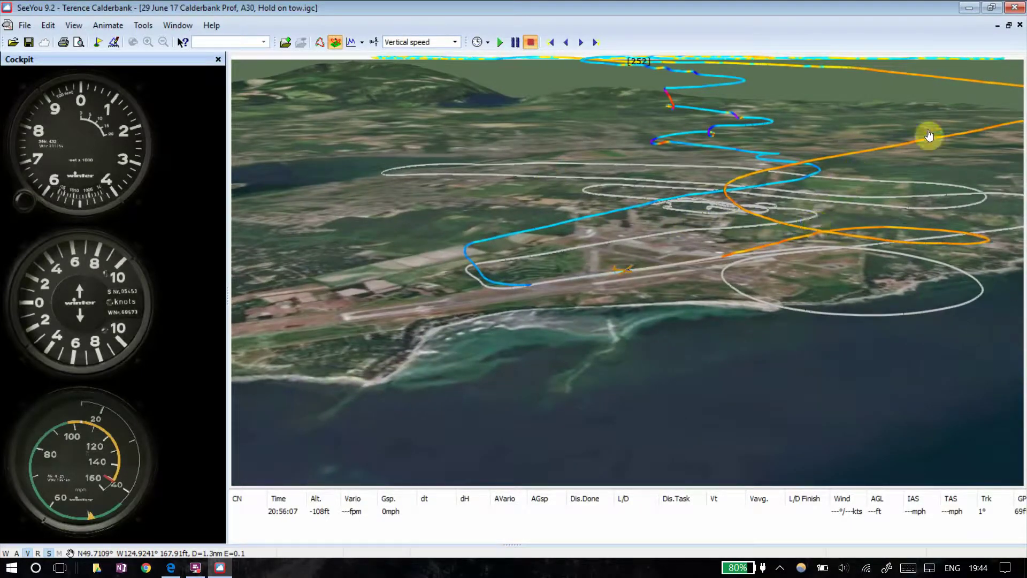
{"action": "left_click_drag", "start_coordinate": [728, 150], "coordinate": [723, 158]}
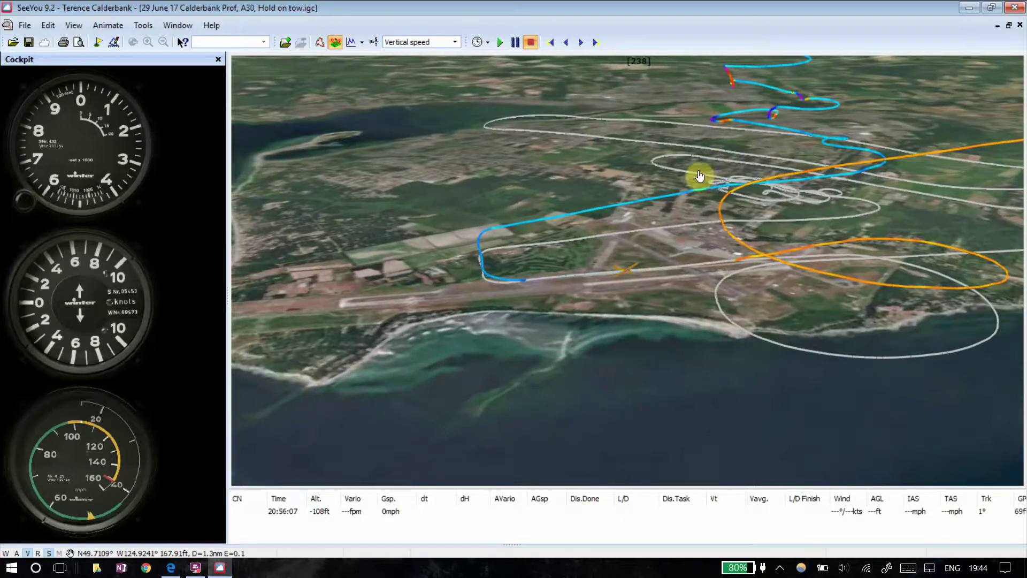
- Review the animation rates and replay the flight from its beginning at 10x, following the glider through takeoff
{"action": "scroll", "coordinate": [639, 284], "scroll_direction": "up", "scroll_amount": 3}
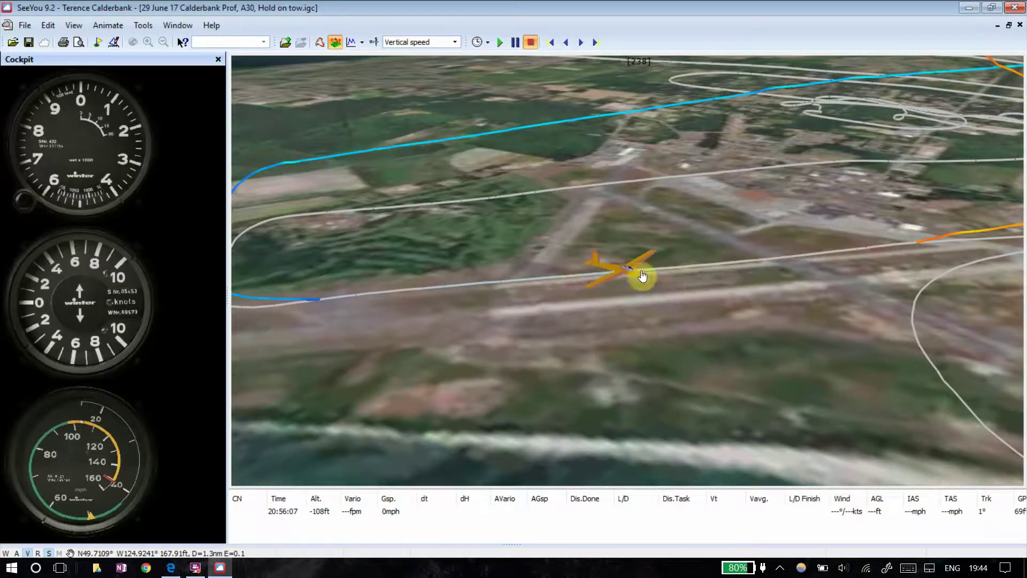
{"action": "left_click", "coordinate": [487, 44]}
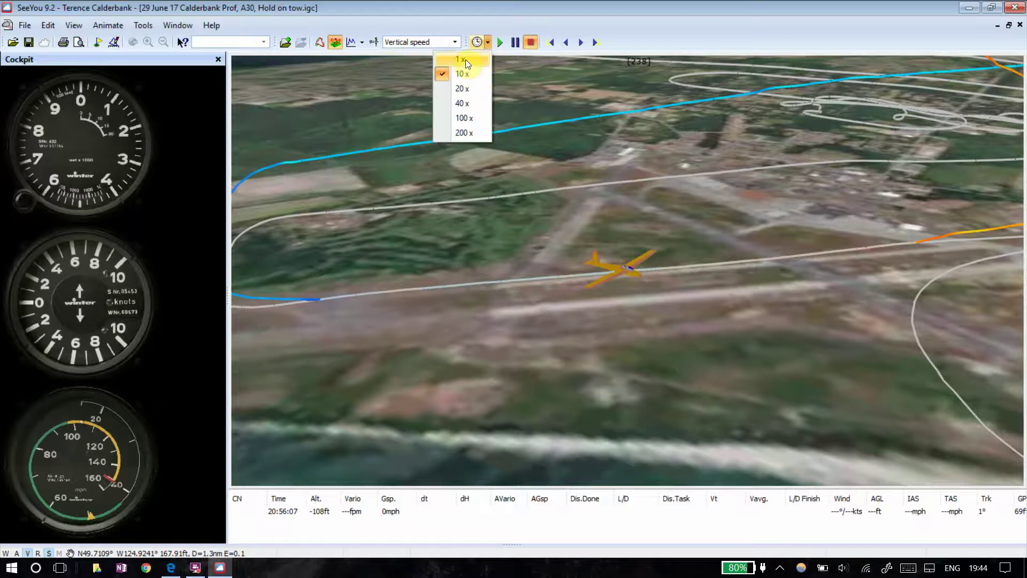
{"action": "left_click", "coordinate": [475, 88]}
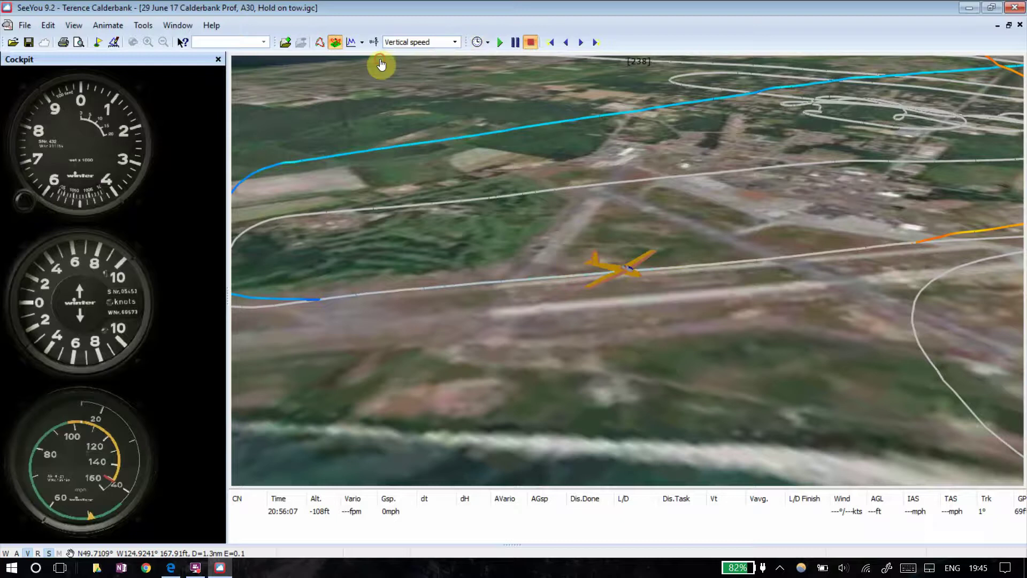
{"action": "left_click", "coordinate": [552, 43]}
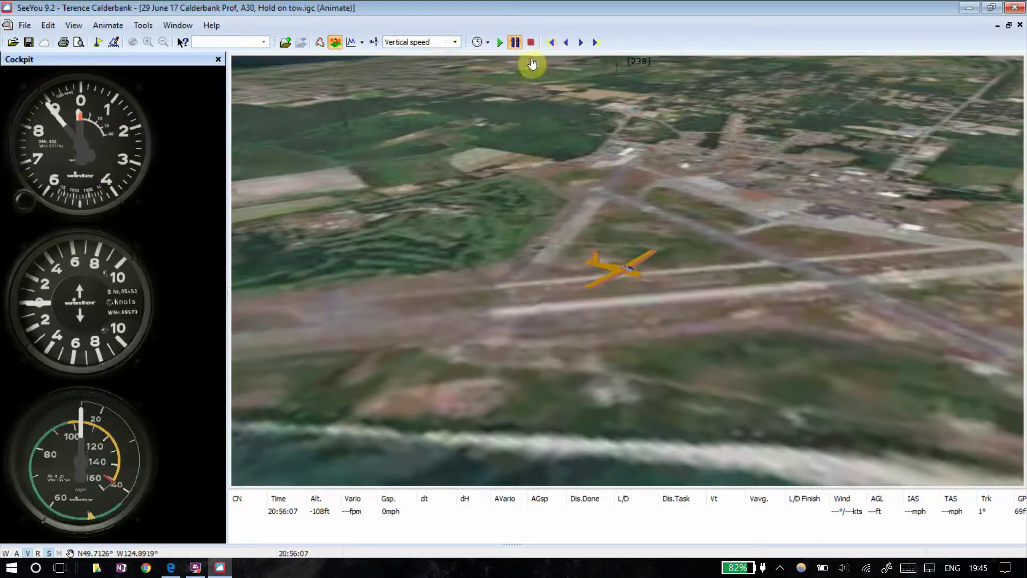
{"action": "left_click", "coordinate": [499, 42]}
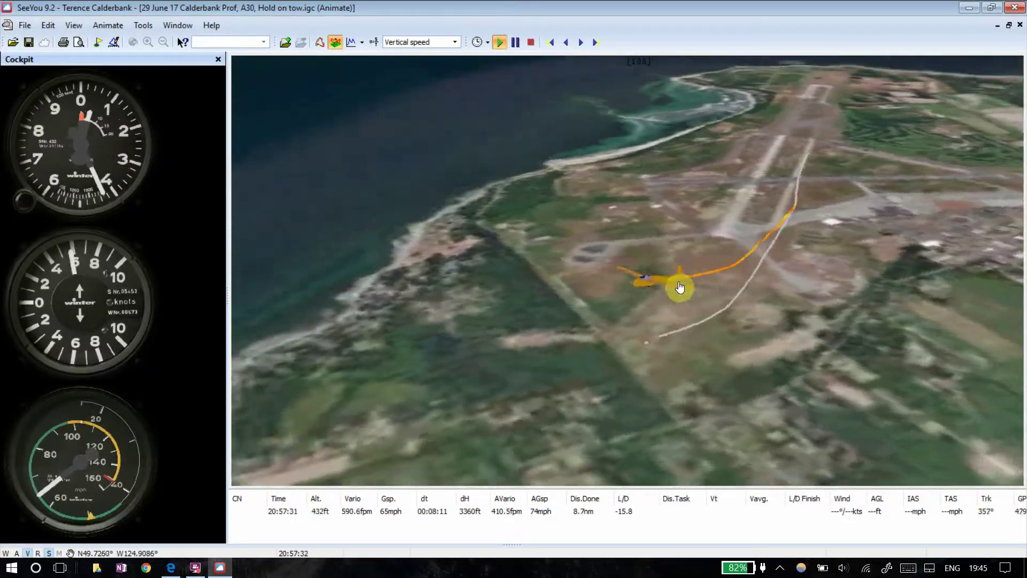
{"action": "left_click_drag", "start_coordinate": [679, 288], "coordinate": [624, 323]}
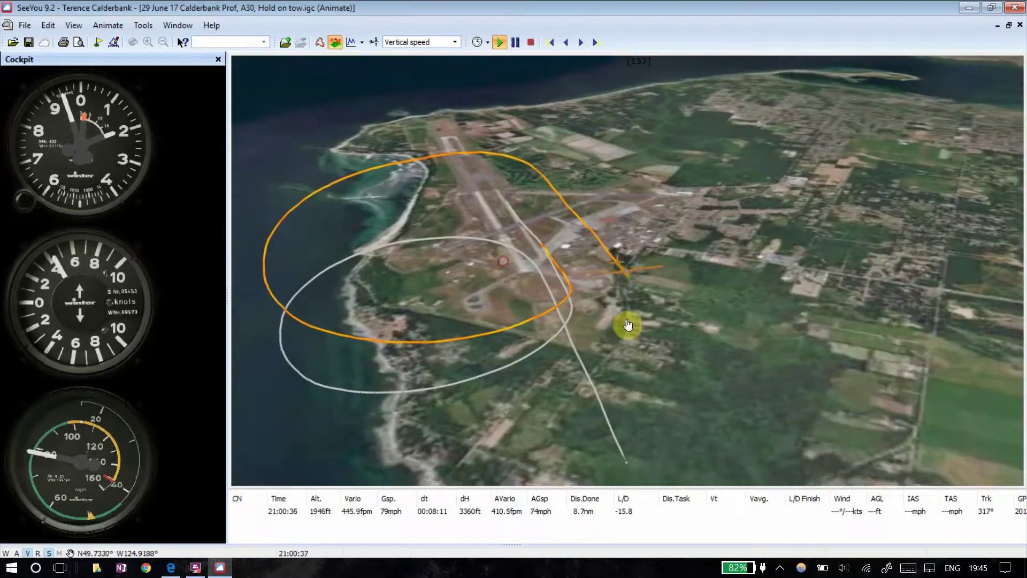
- Raise the replay's animation rate to 40x for the tow and return it to 10x over the airfield
{"action": "left_click", "coordinate": [487, 42]}
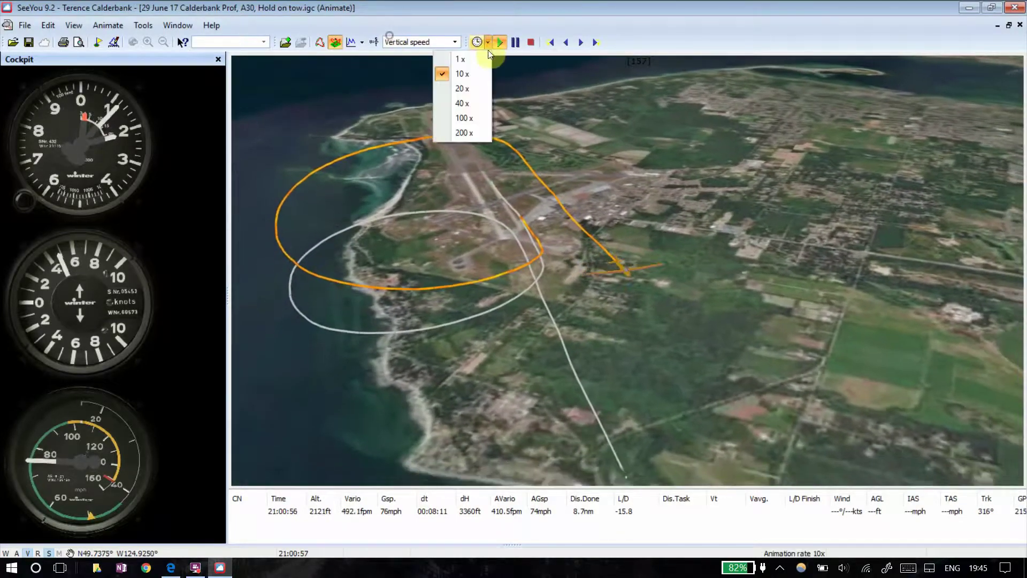
{"action": "left_click_drag", "start_coordinate": [372, 80], "coordinate": [609, 159]}
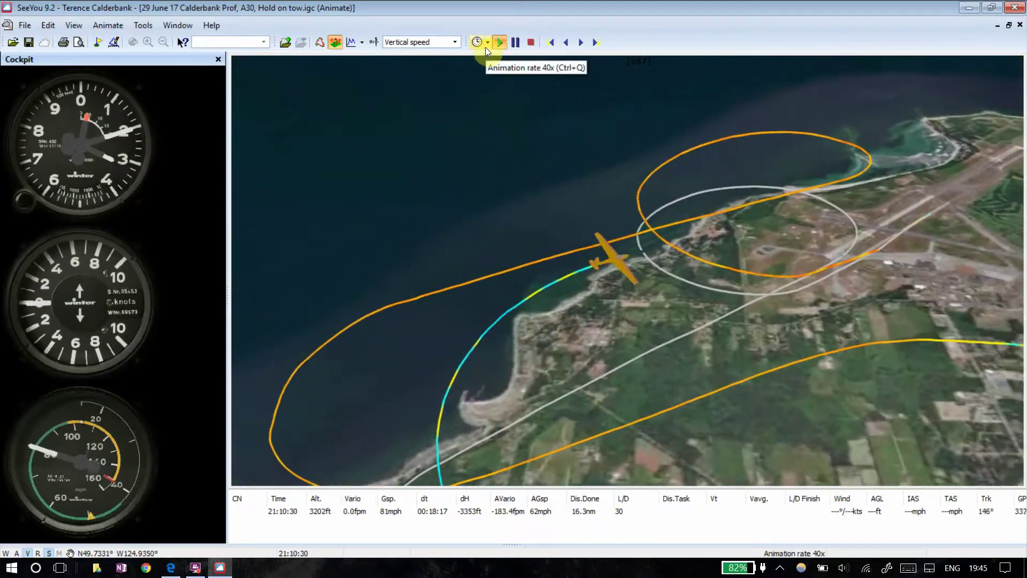
{"action": "left_click", "coordinate": [486, 46]}
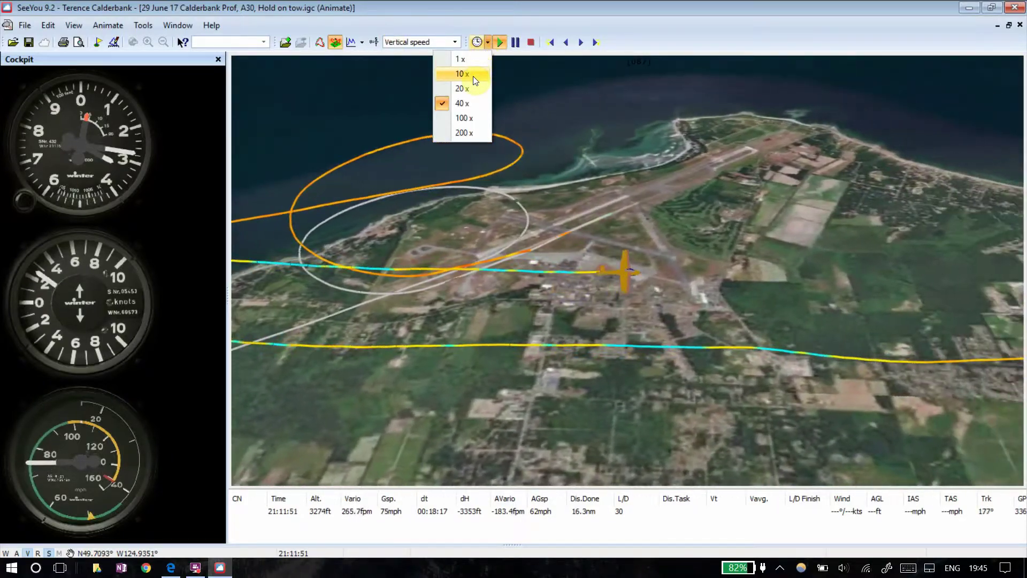
{"action": "left_click", "coordinate": [473, 76]}
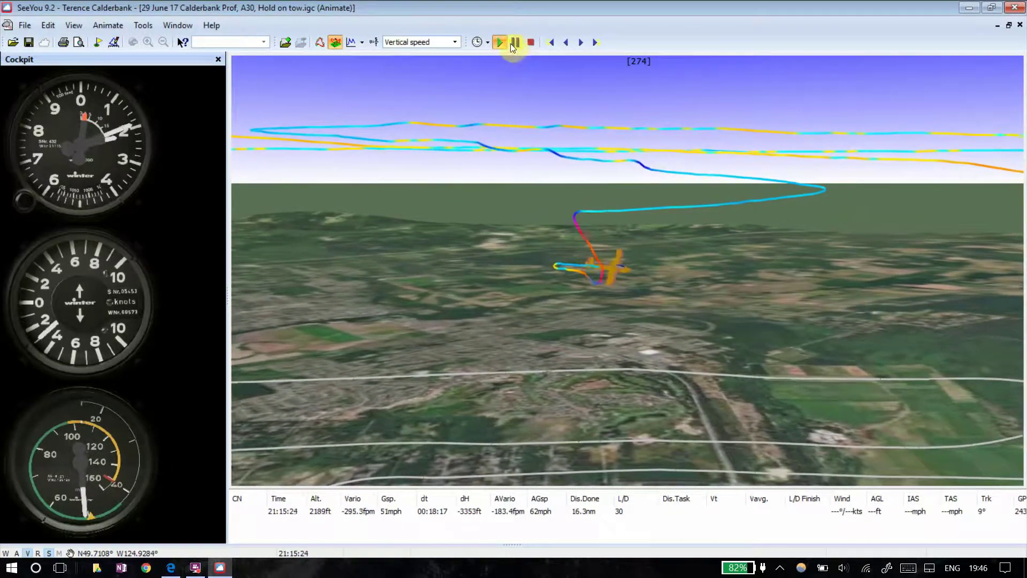
- Pause the replay and step the glider back position by position to 21:14:54, before the steep descent
{"action": "left_click", "coordinate": [514, 43]}
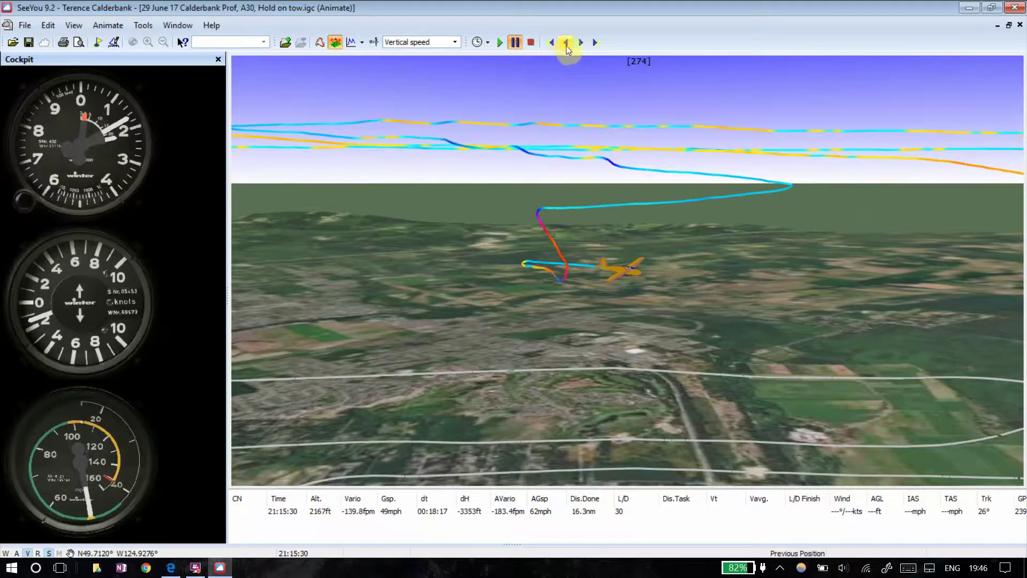
{"action": "left_click", "coordinate": [566, 42]}
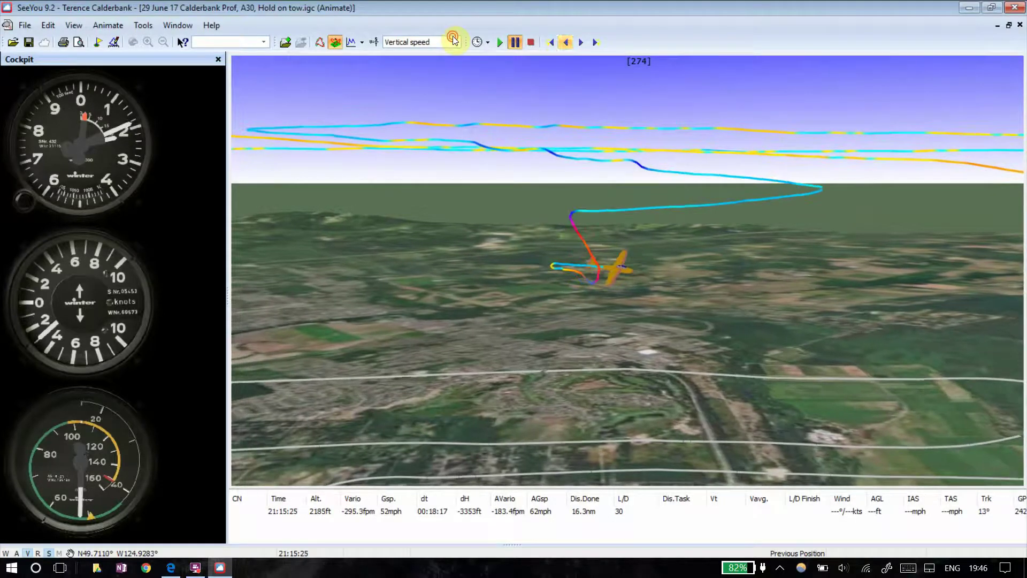
{"action": "left_click", "coordinate": [567, 43]}
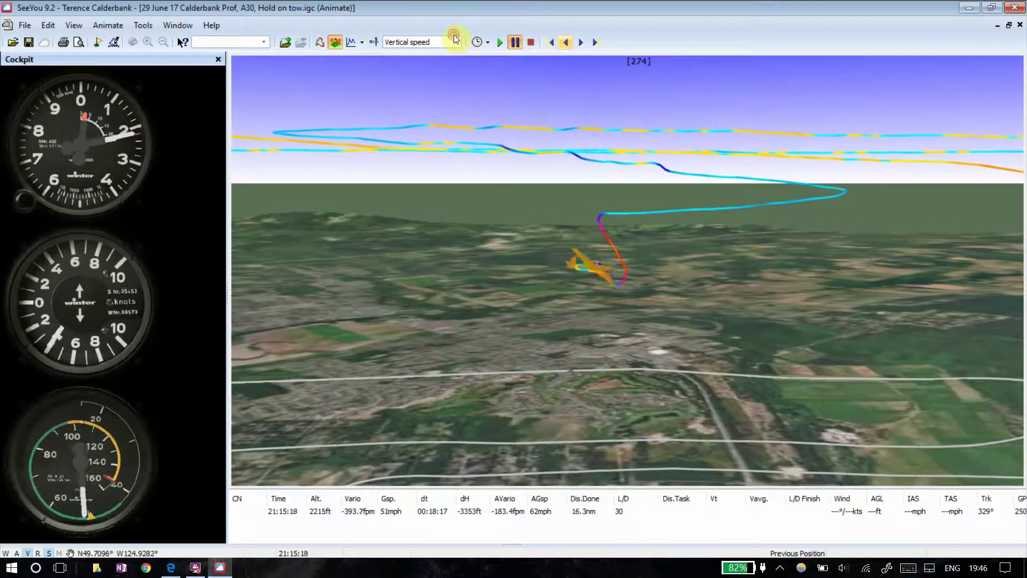
{"action": "left_click", "coordinate": [567, 43]}
{"action": "left_click", "coordinate": [566, 43]}
{"action": "left_click", "coordinate": [567, 43]}
{"action": "left_click", "coordinate": [567, 43]}
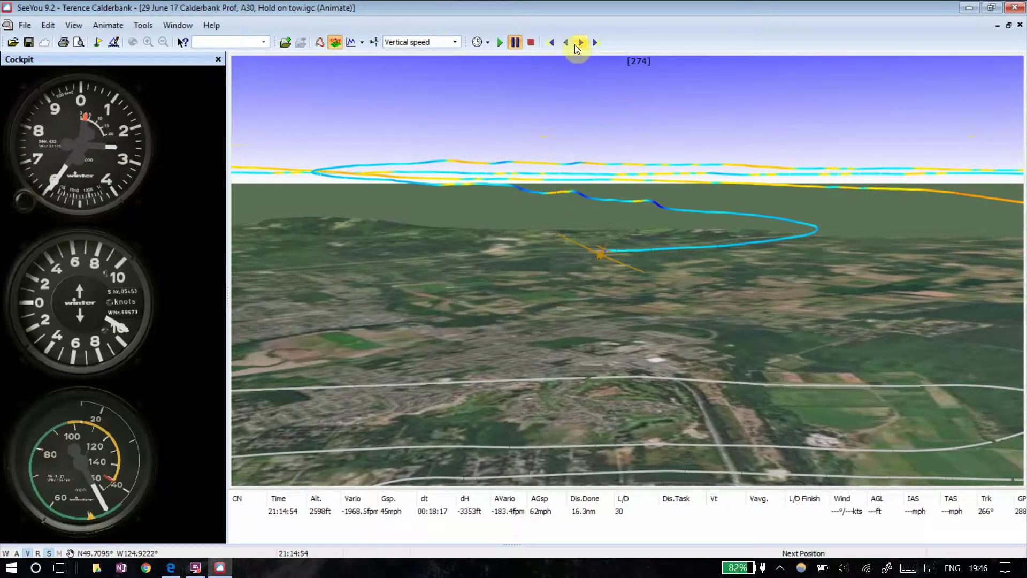
- Step the glider forward through the steep descent to 21:15:03 and resume the replay
{"action": "left_click", "coordinate": [579, 43]}
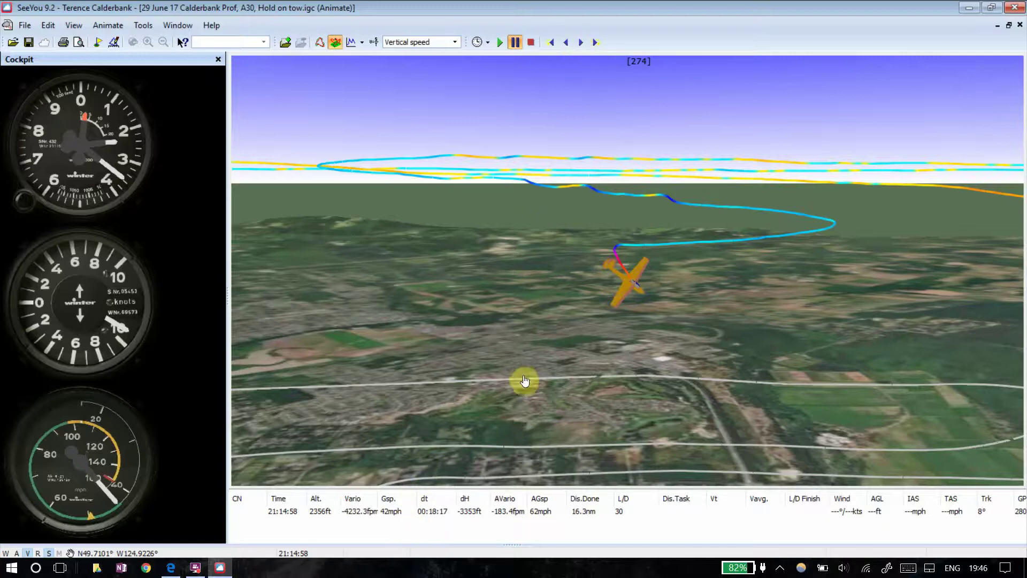
{"action": "left_click", "coordinate": [579, 43]}
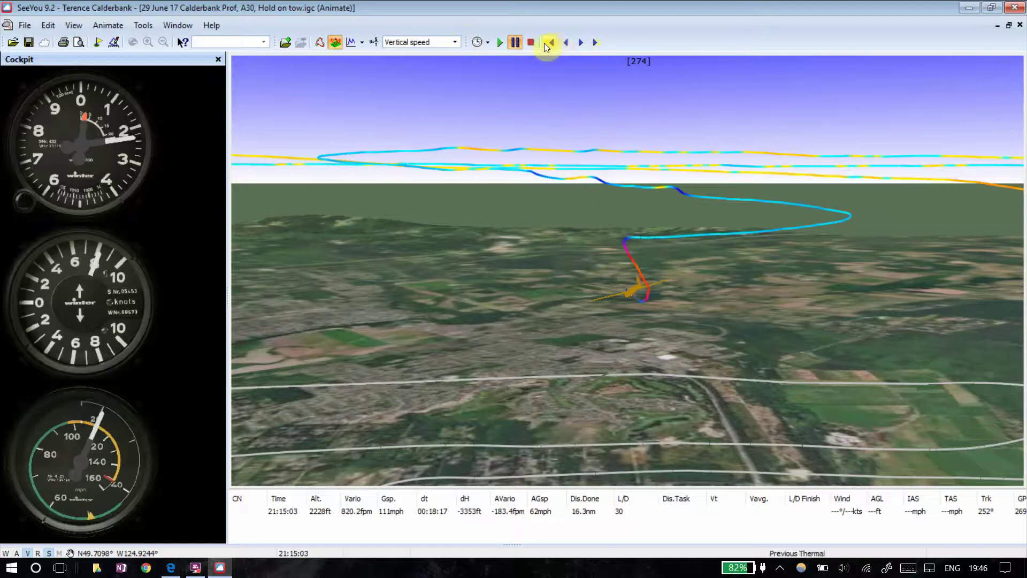
{"action": "left_click", "coordinate": [499, 42]}
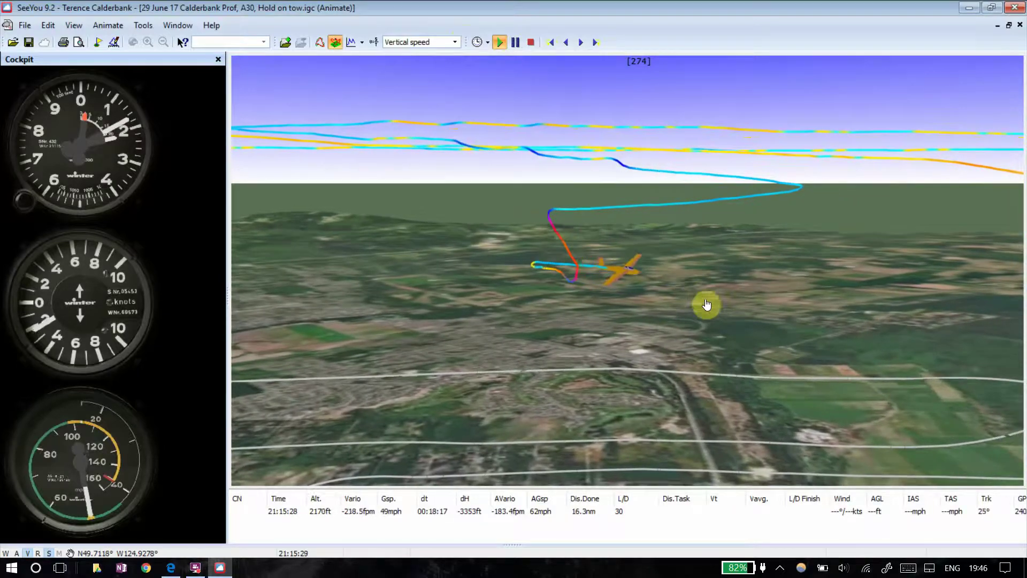
- Pause the replay at 21:15:52, examine the recent track from another angle, and resume playing
{"action": "key", "text": "space"}
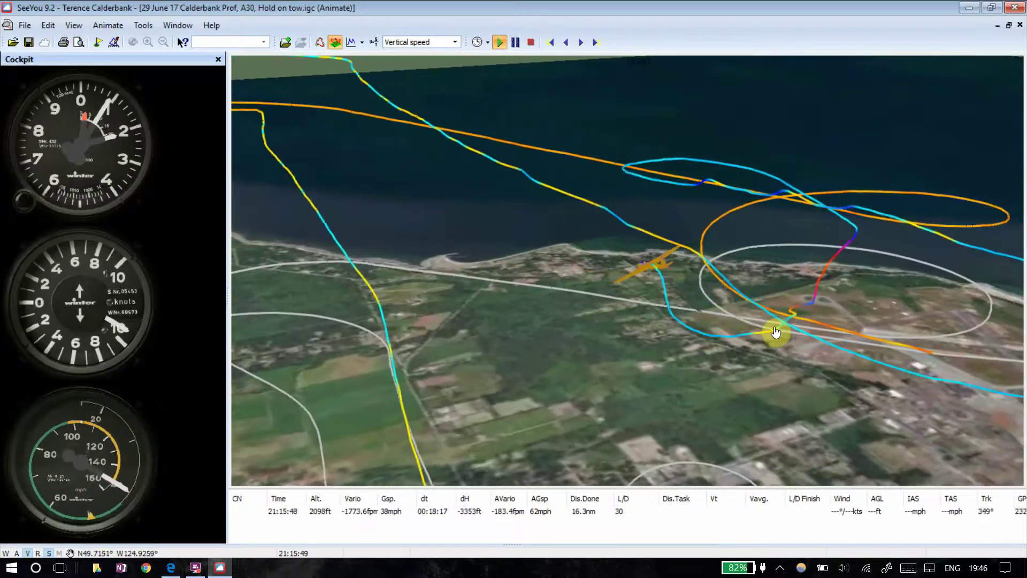
{"action": "left_click_drag", "start_coordinate": [719, 306], "coordinate": [629, 297]}
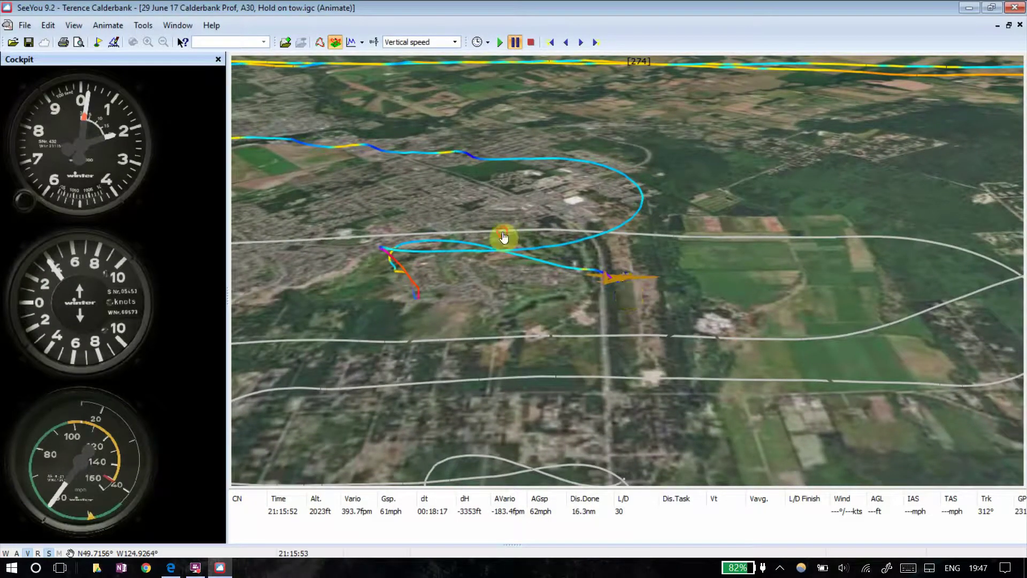
{"action": "left_click", "coordinate": [500, 42]}
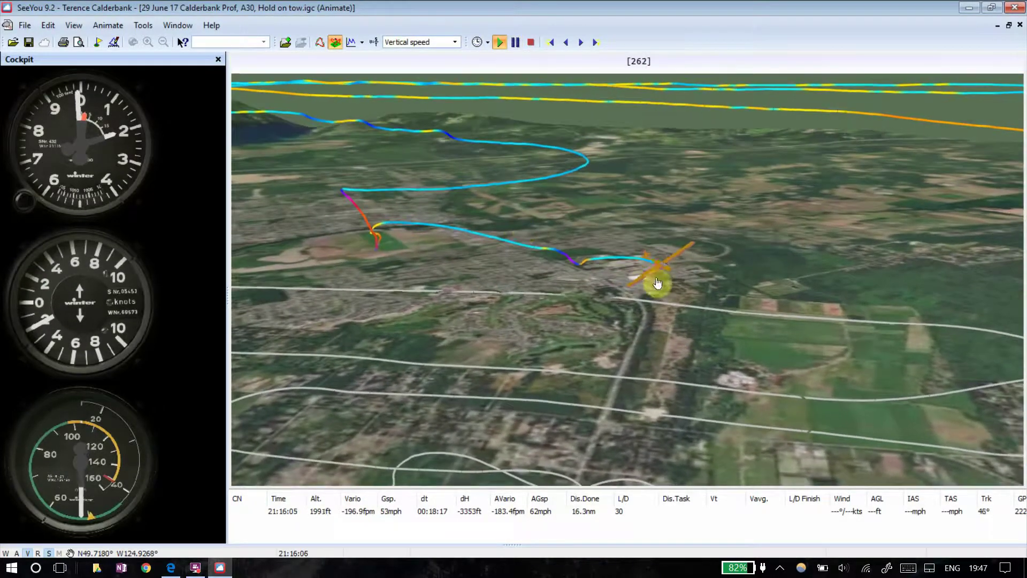
- Set the replay's animation rate to 20x and dismiss the incoming mail notification
{"action": "left_click", "coordinate": [488, 42]}
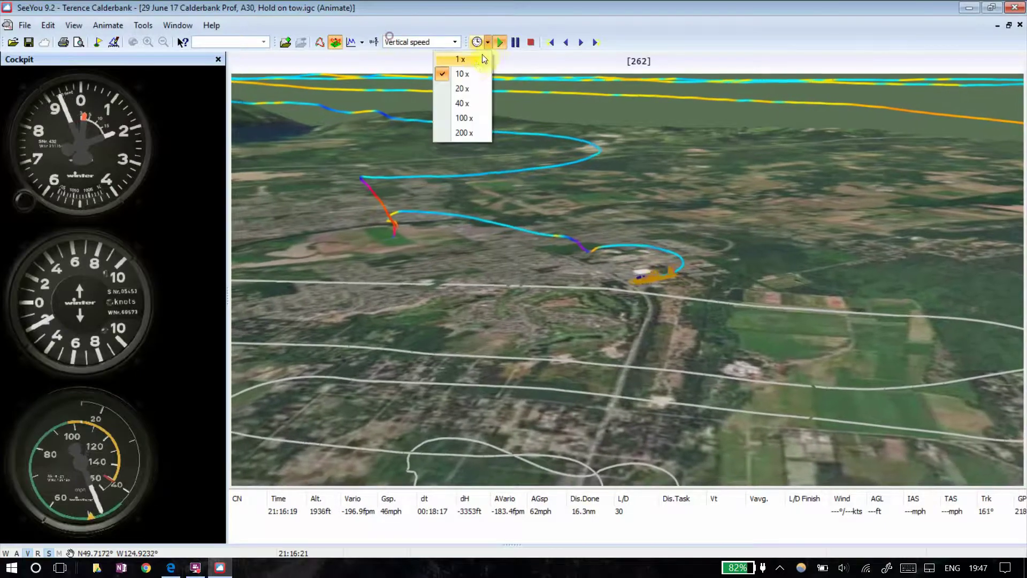
{"action": "left_click", "coordinate": [461, 89]}
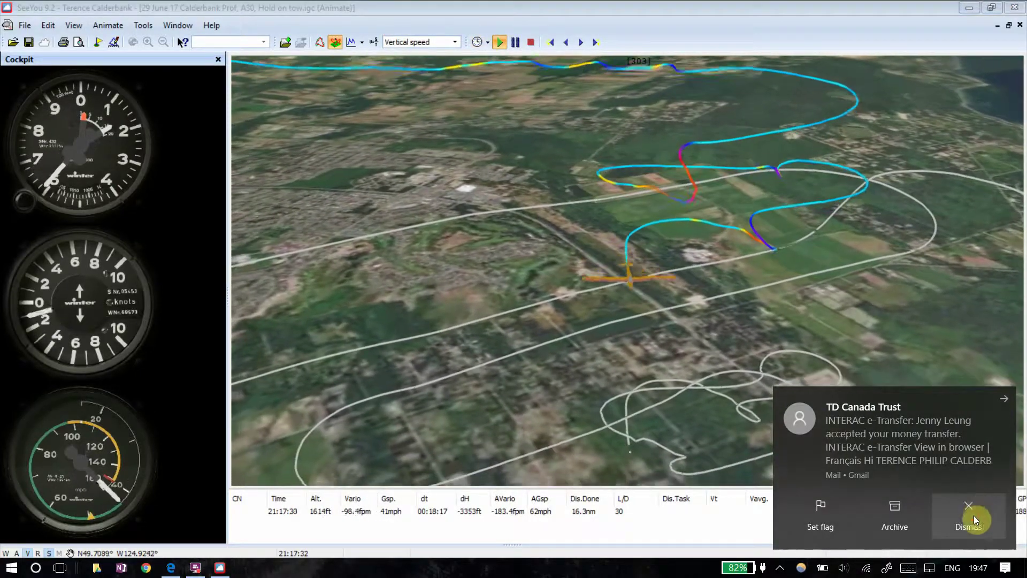
{"action": "left_click", "coordinate": [973, 515]}
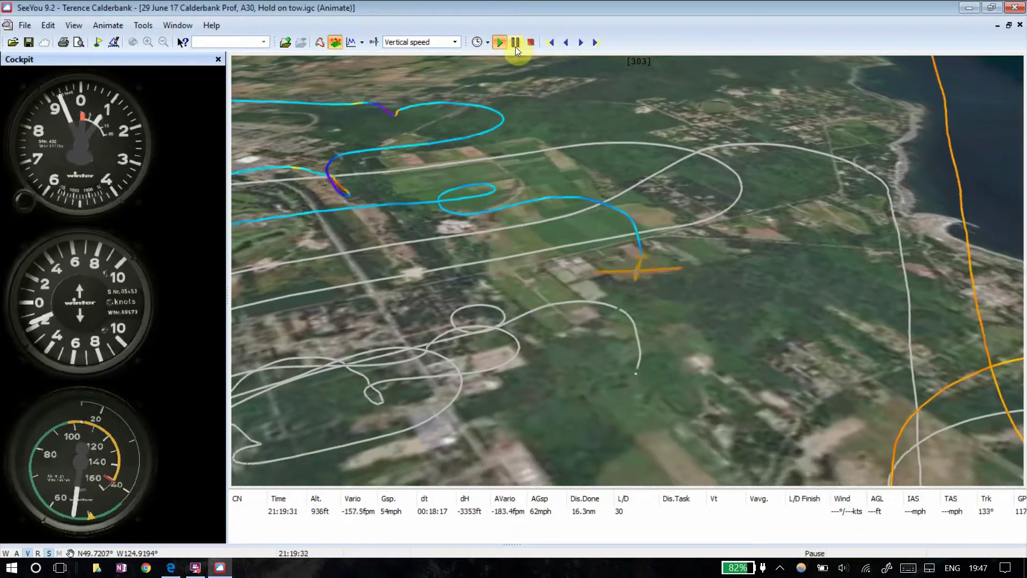
- Pause the replay near the circuit, reduce the animation rate to 10x, and replay the approach
{"action": "left_click", "coordinate": [515, 43]}
{"action": "left_click", "coordinate": [487, 43]}
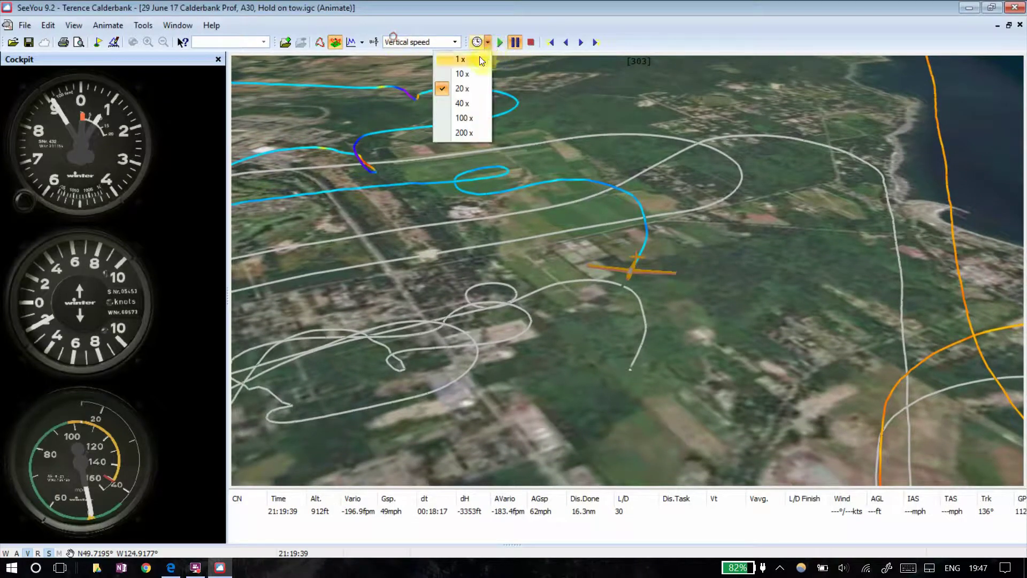
{"action": "left_click", "coordinate": [463, 80]}
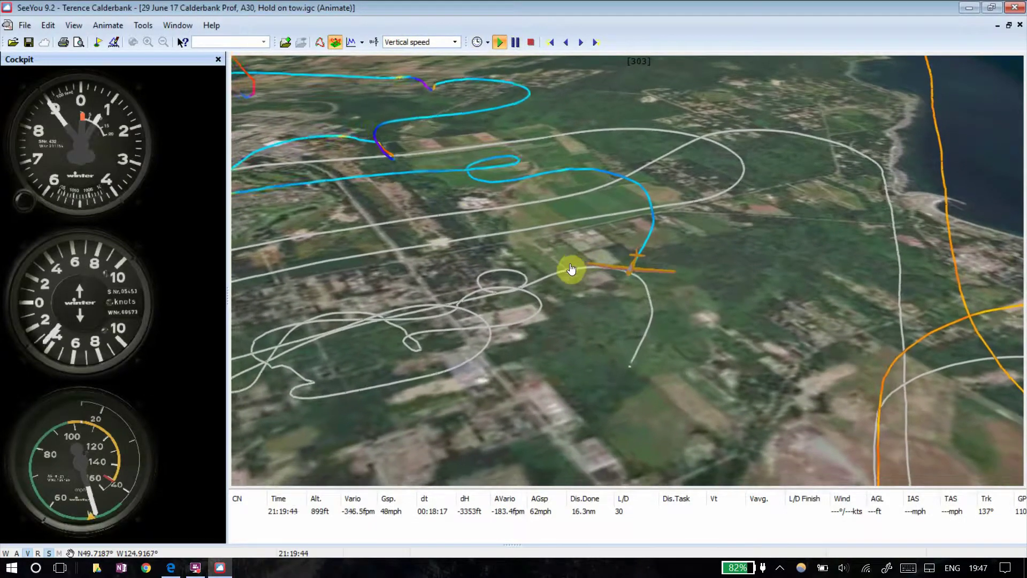
{"action": "left_click_drag", "start_coordinate": [573, 271], "coordinate": [583, 377]}
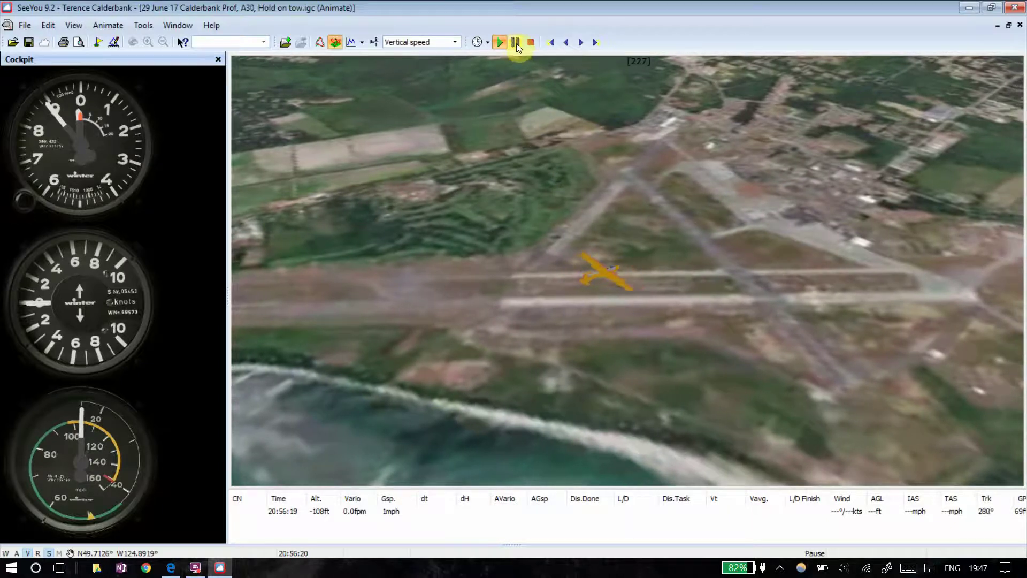
- Pause the restarted replay at 20:56:33 with the glider on the runway
{"action": "left_click", "coordinate": [516, 42]}
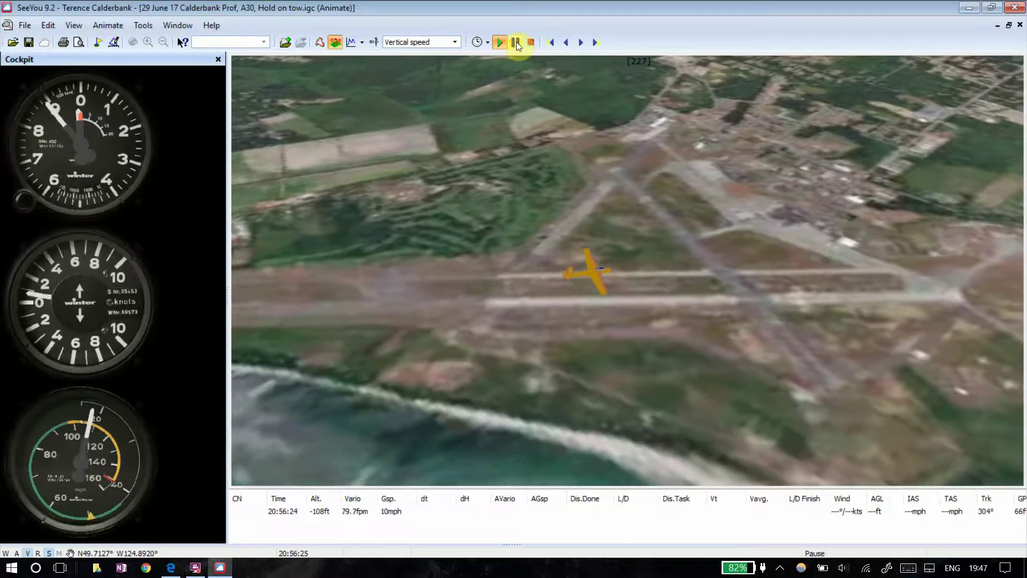
{"action": "left_click", "coordinate": [516, 41]}
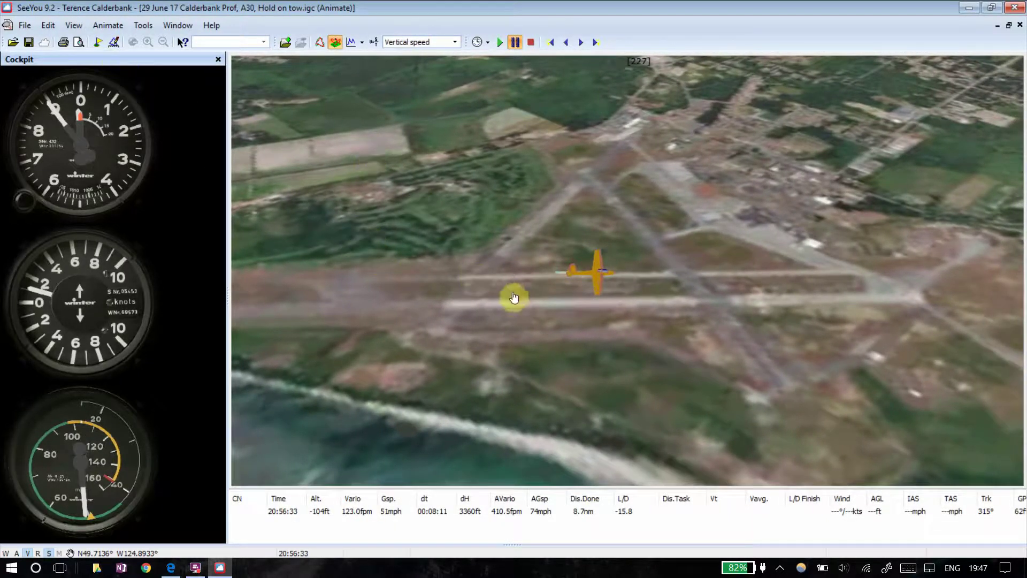
{"action": "mouse_move", "coordinate": [513, 293]}
{"action": "left_mouse_down"}
{"action": "mouse_move", "coordinate": [495, 294]}
{"action": "mouse_move", "coordinate": [516, 294]}
{"action": "left_mouse_up"}
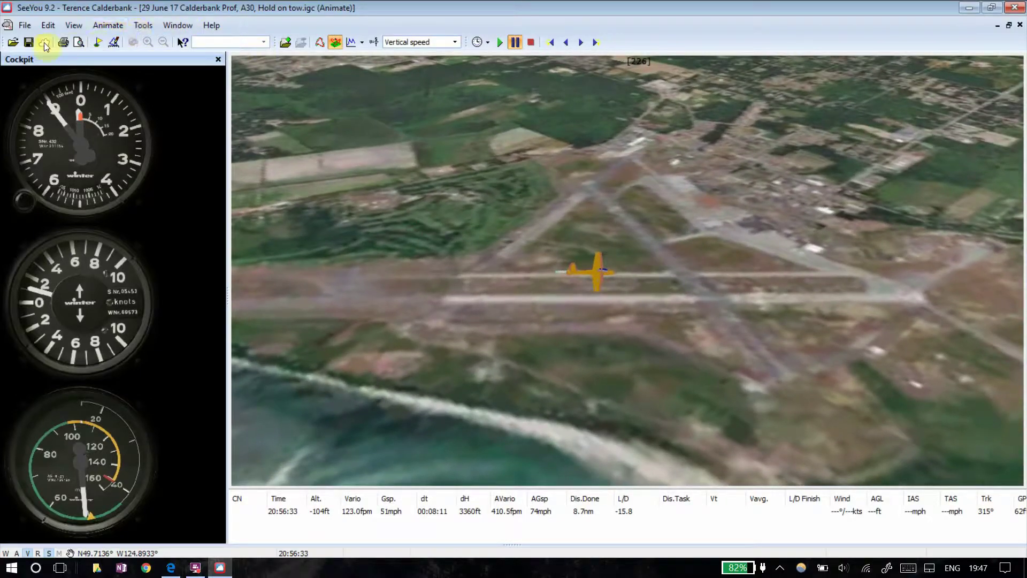
- Browse for flight files to open in the CYPK Gliding 22 Apr 2018 folder inside Datalogger files
{"action": "left_click", "coordinate": [15, 47]}
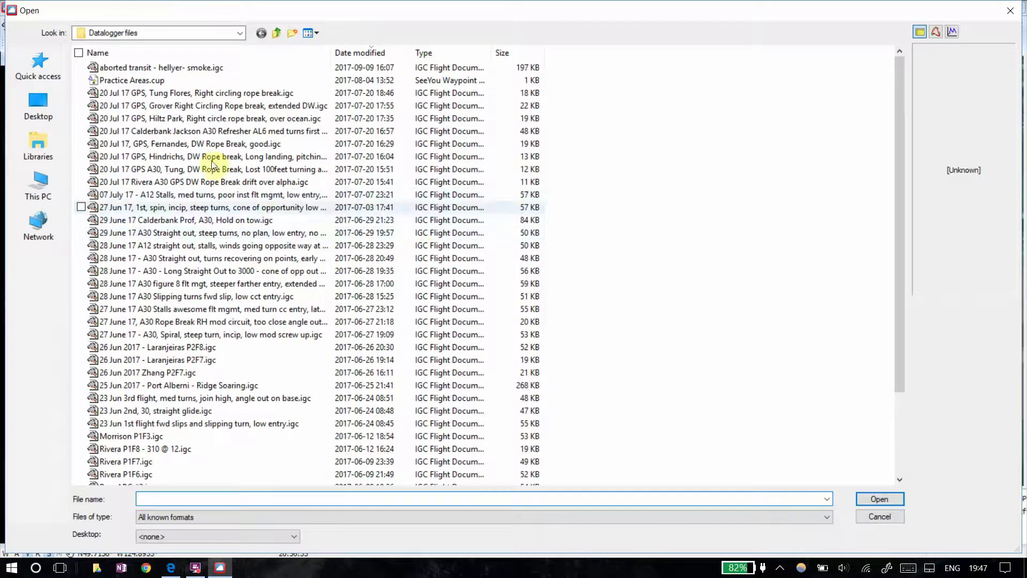
{"action": "left_click", "coordinate": [241, 34]}
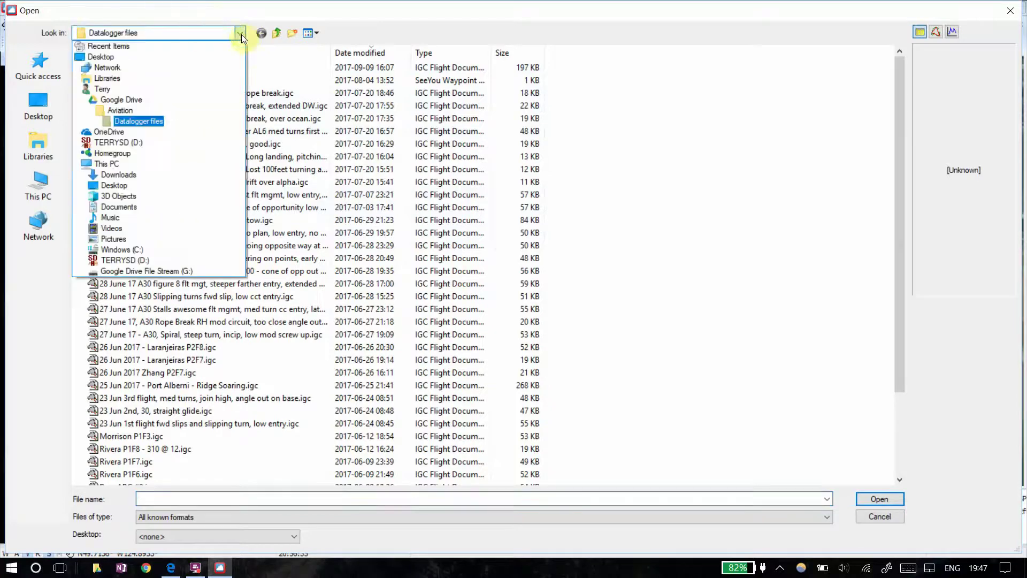
{"action": "left_click", "coordinate": [120, 111]}
{"action": "double_click", "coordinate": [107, 65]}
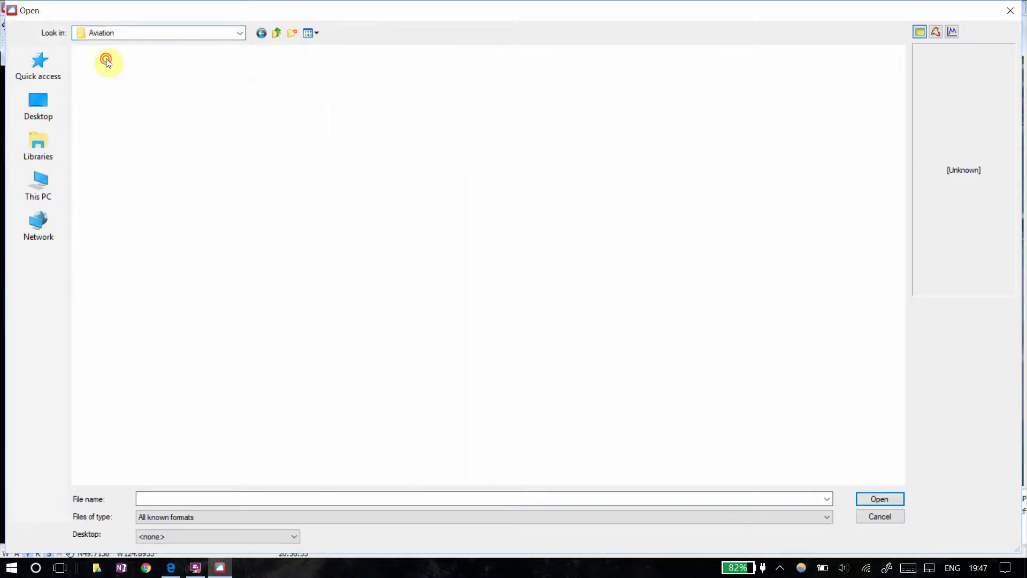
{"action": "scroll", "coordinate": [207, 190], "scroll_direction": "down", "scroll_amount": 3}
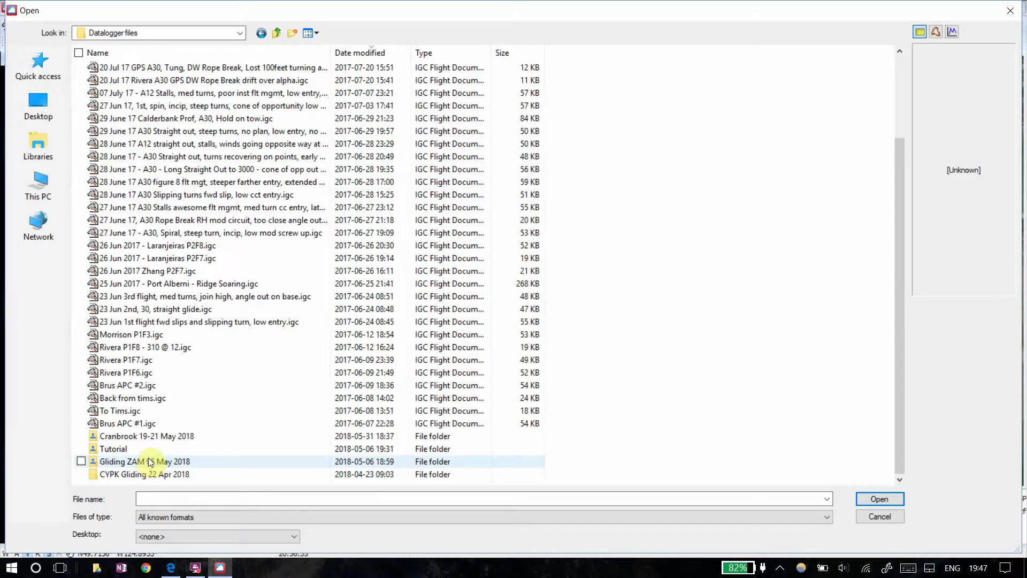
{"action": "double_click", "coordinate": [133, 474]}
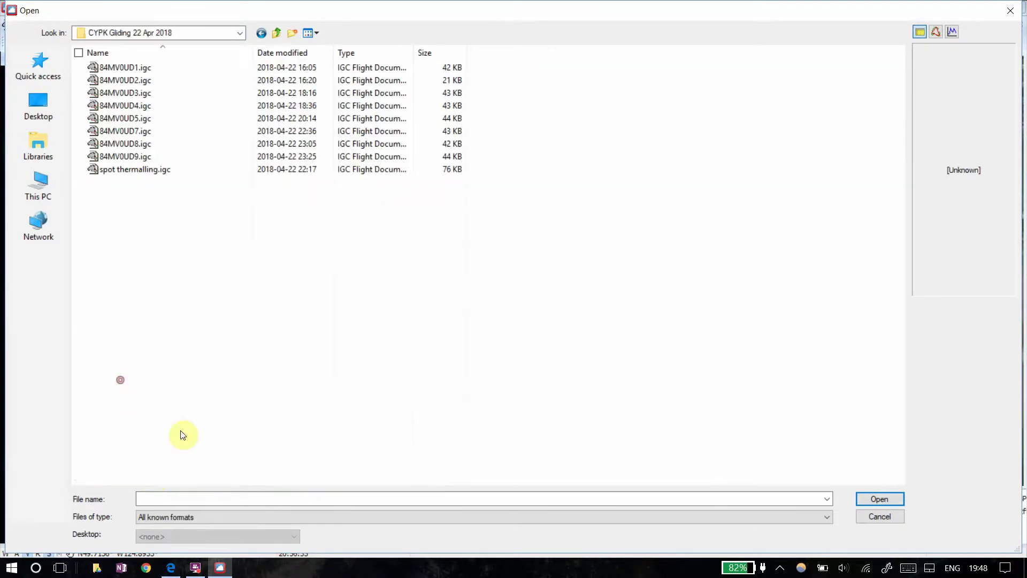
- Open the flights 84MV0UD7.igc, 84MV0UD8.igc and 84MV0UD9.igc together
{"action": "left_click", "coordinate": [169, 132]}
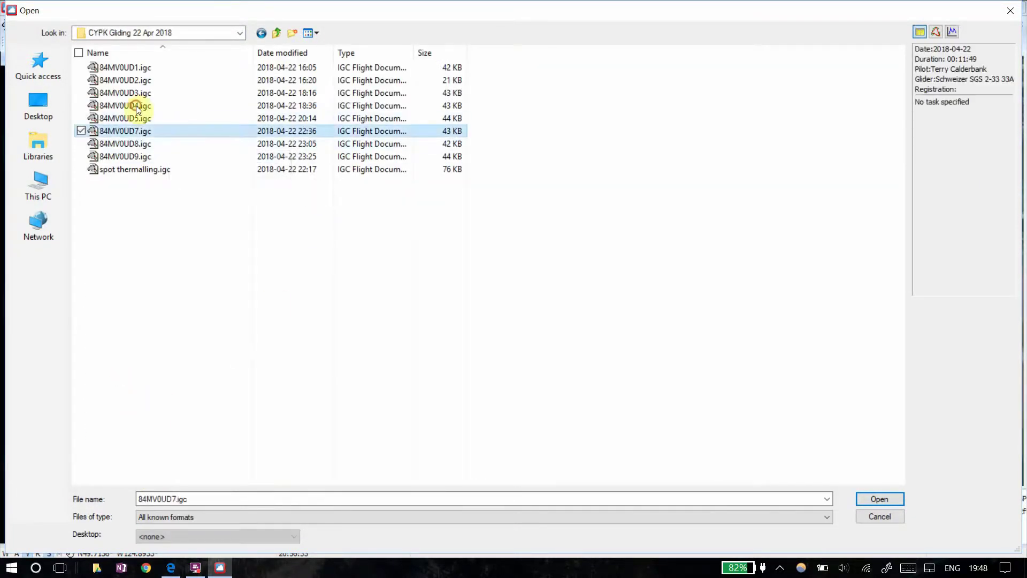
{"action": "left_click", "coordinate": [179, 144], "text": "ctrl"}
{"action": "left_click", "coordinate": [184, 156], "text": "ctrl"}
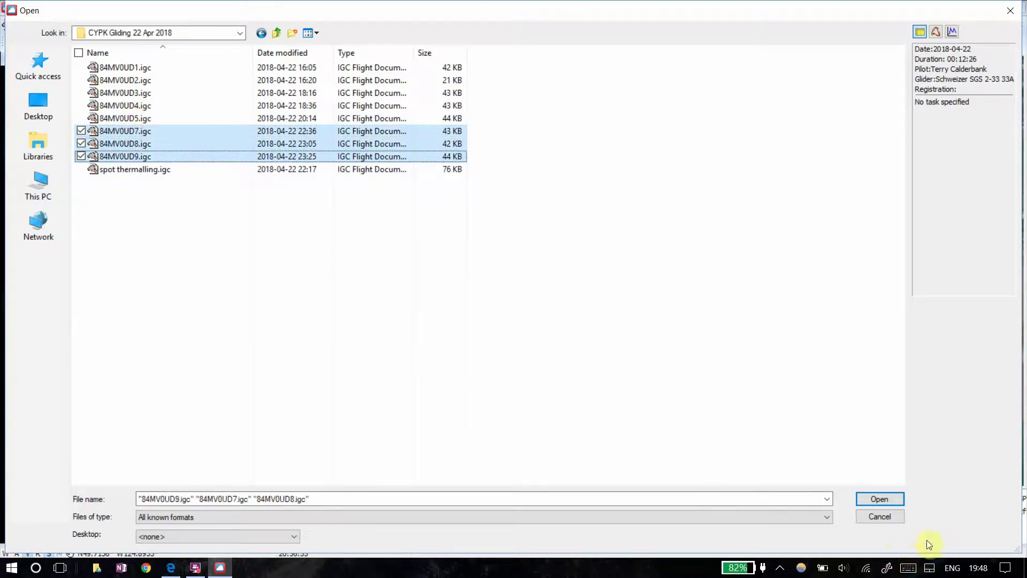
{"action": "left_click", "coordinate": [212, 195]}
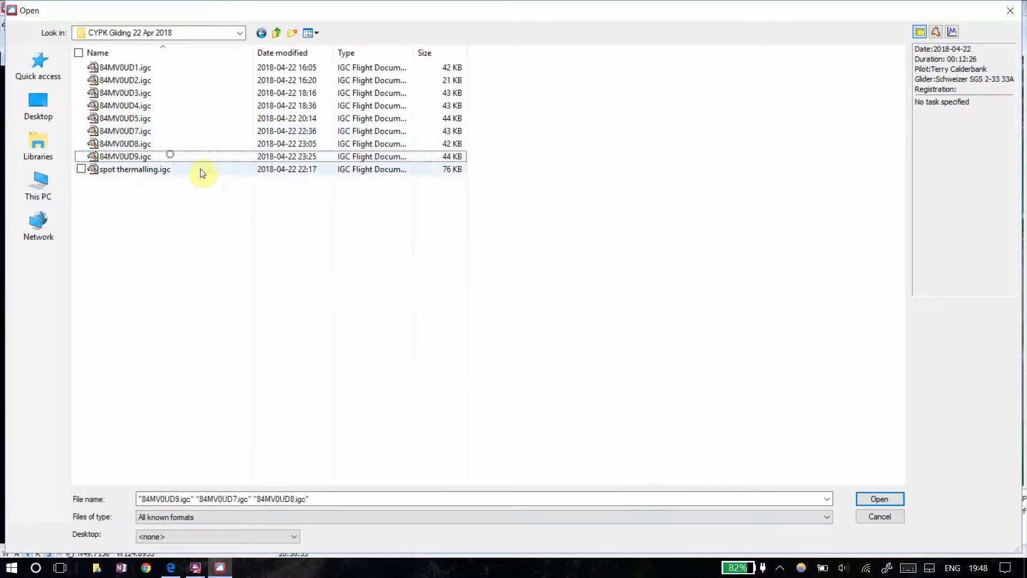
{"action": "left_click", "coordinate": [191, 139]}
{"action": "left_click", "coordinate": [185, 143], "text": "ctrl"}
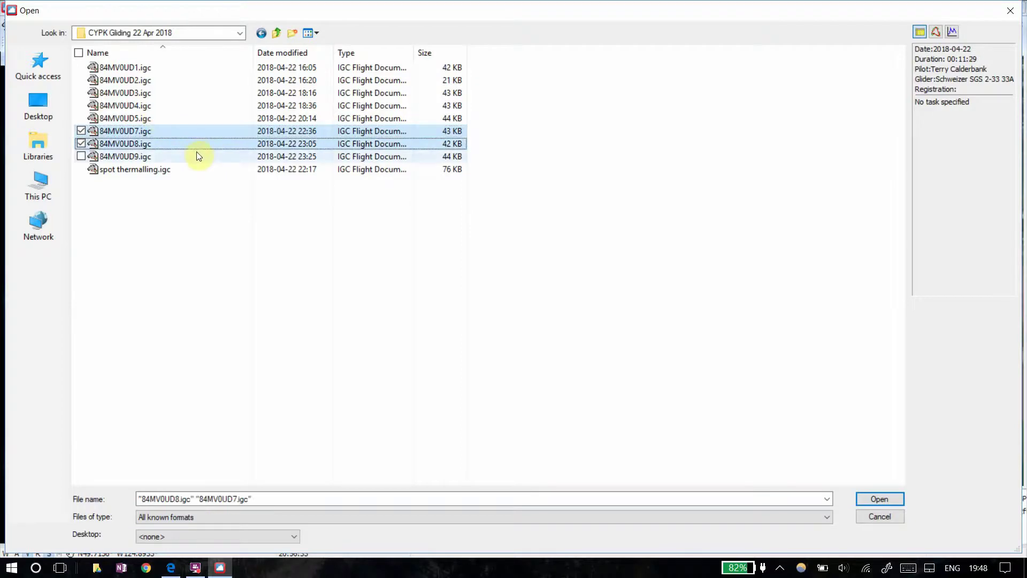
{"action": "left_click", "coordinate": [206, 156], "text": "ctrl"}
{"action": "left_click", "coordinate": [878, 498]}
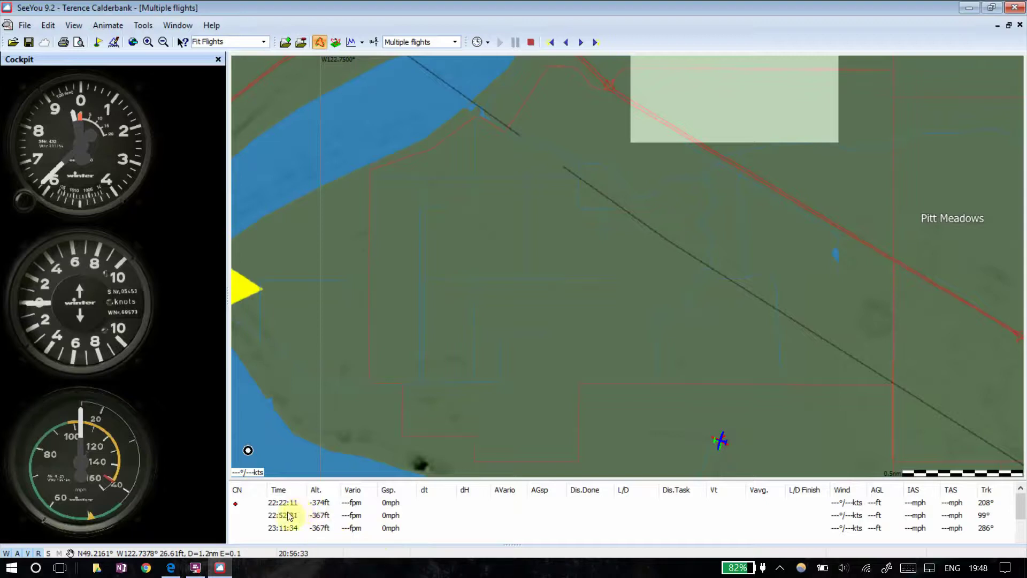
- Synchronize the three flights by Take Off
{"action": "left_click_drag", "start_coordinate": [653, 437], "coordinate": [583, 304]}
{"action": "scroll", "coordinate": [633, 268], "scroll_direction": "up", "scroll_amount": 2}
{"action": "scroll", "coordinate": [635, 270], "scroll_direction": "up", "scroll_amount": 2}
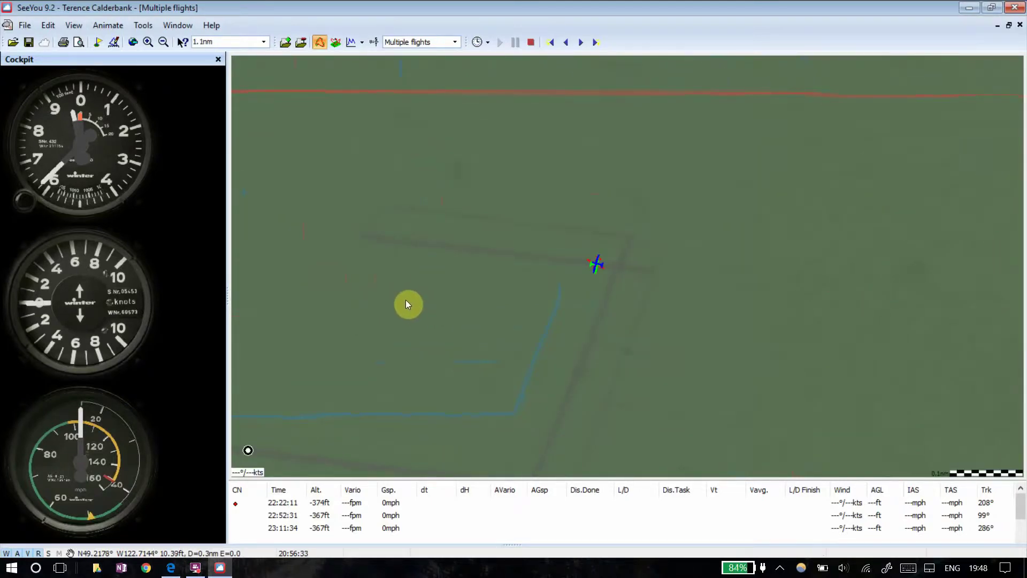
{"action": "left_click", "coordinate": [72, 25]}
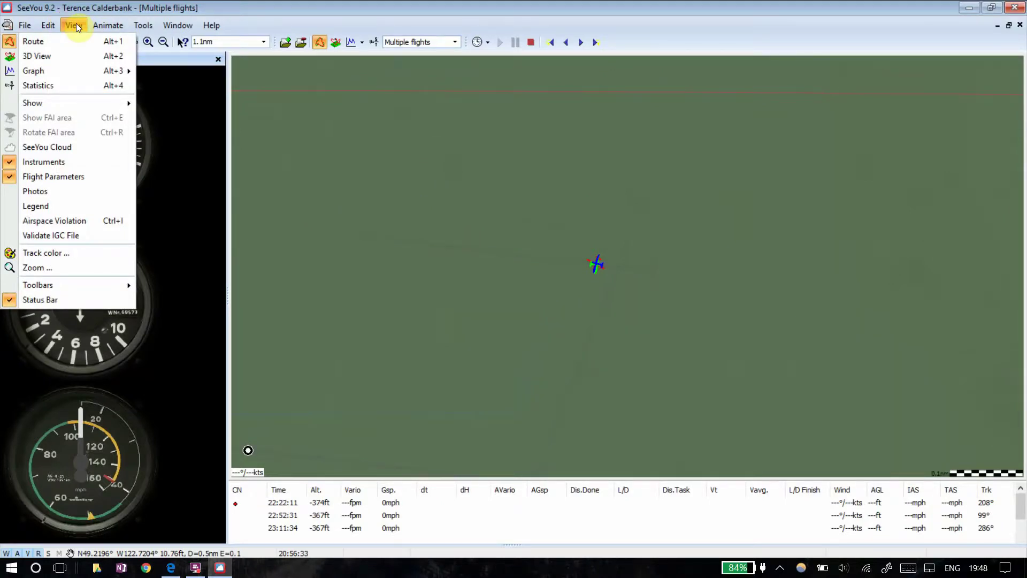
{"action": "mouse_move", "coordinate": [108, 25]}
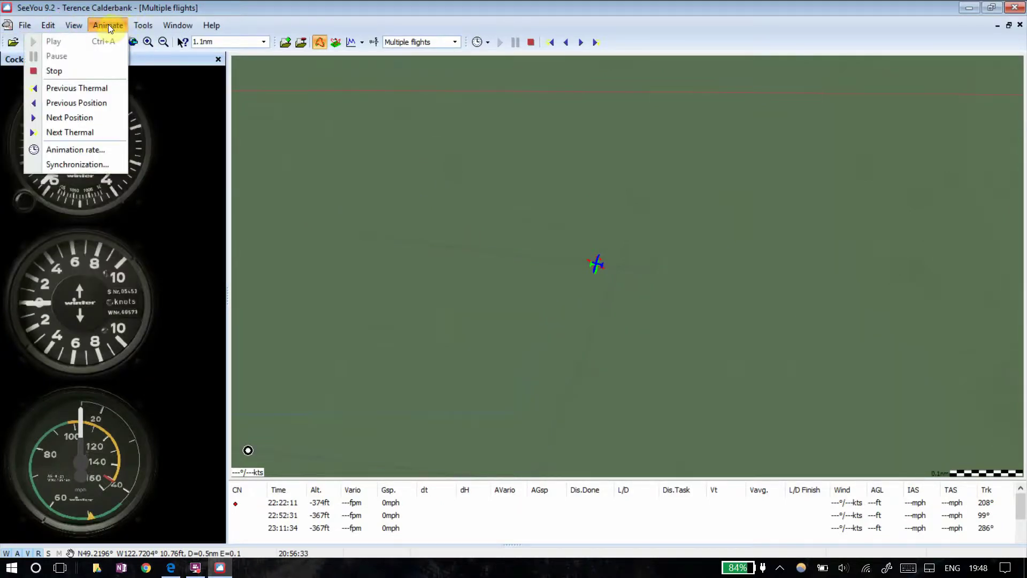
{"action": "left_click", "coordinate": [98, 164]}
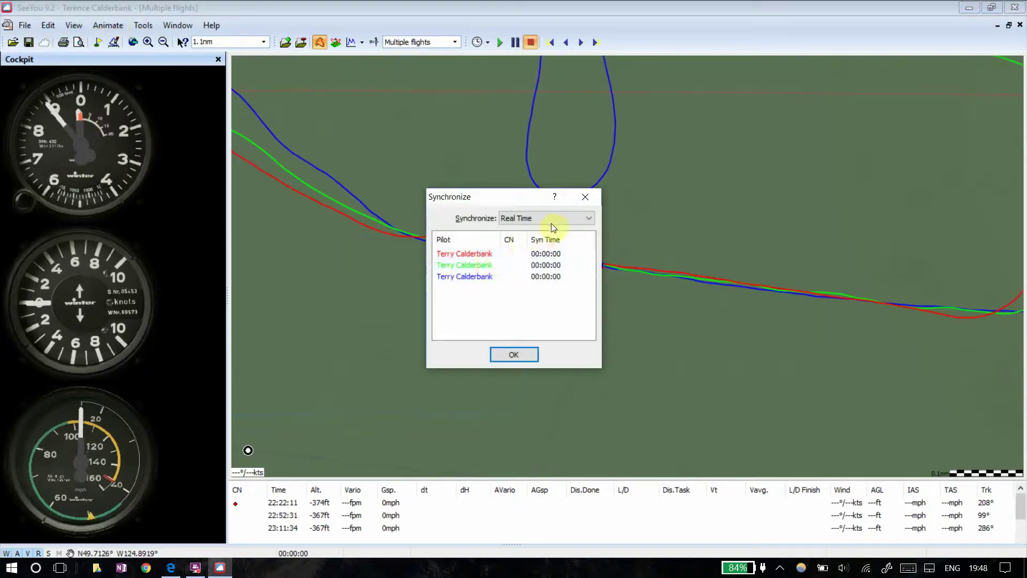
{"action": "left_click", "coordinate": [588, 218]}
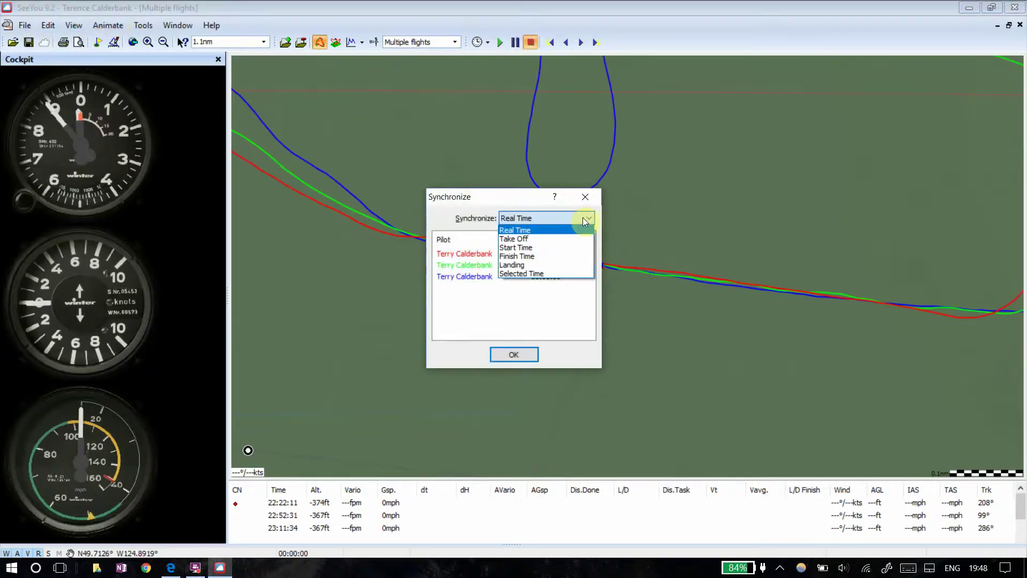
{"action": "left_click", "coordinate": [545, 239]}
{"action": "left_click", "coordinate": [528, 356]}
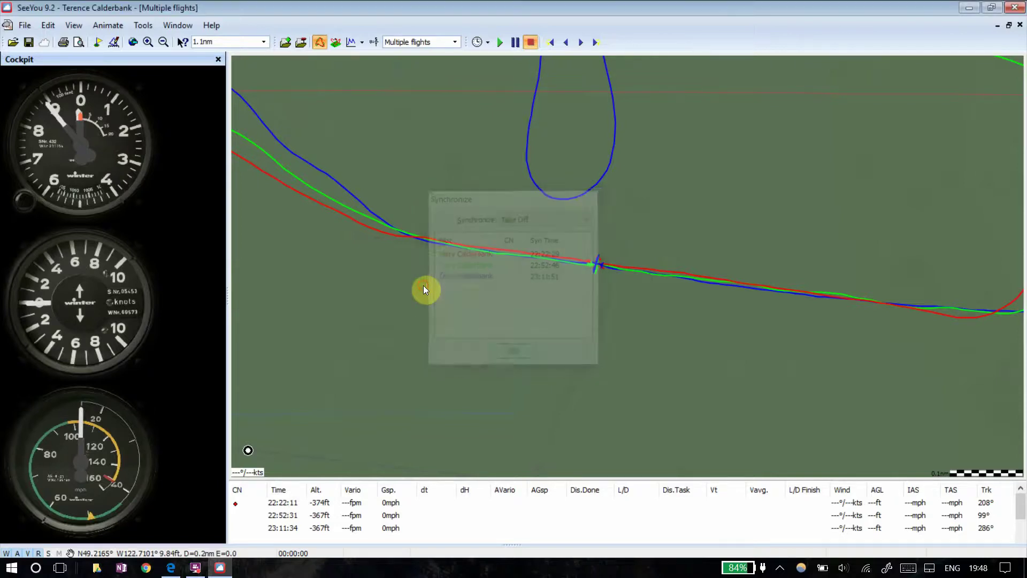
- Show the three flights in 3D, play their synchronized replay and watch it from different angles
{"action": "left_click", "coordinate": [334, 44]}
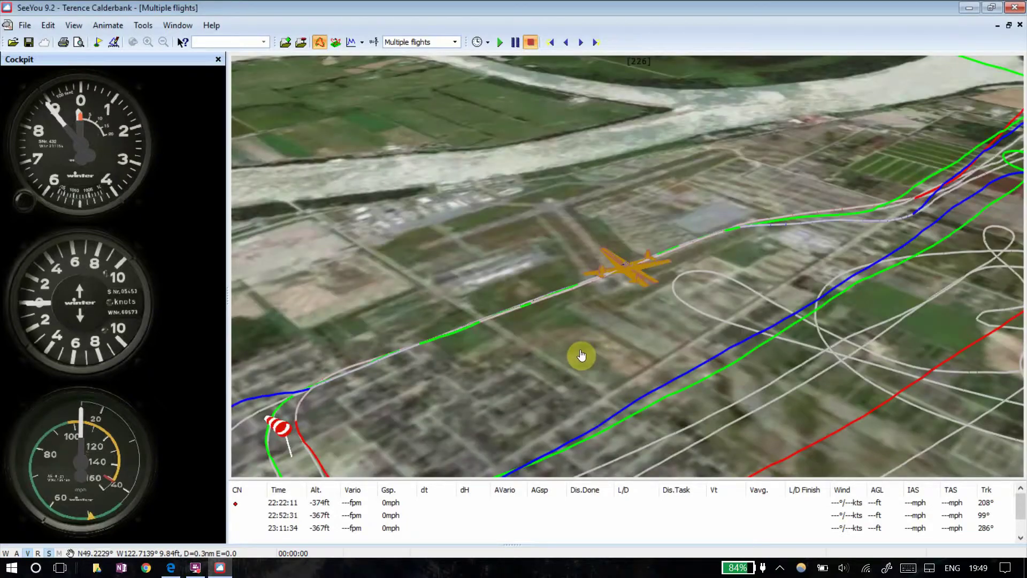
{"action": "left_click_drag", "start_coordinate": [581, 354], "coordinate": [657, 347]}
{"action": "left_click_drag", "start_coordinate": [647, 304], "coordinate": [525, 254]}
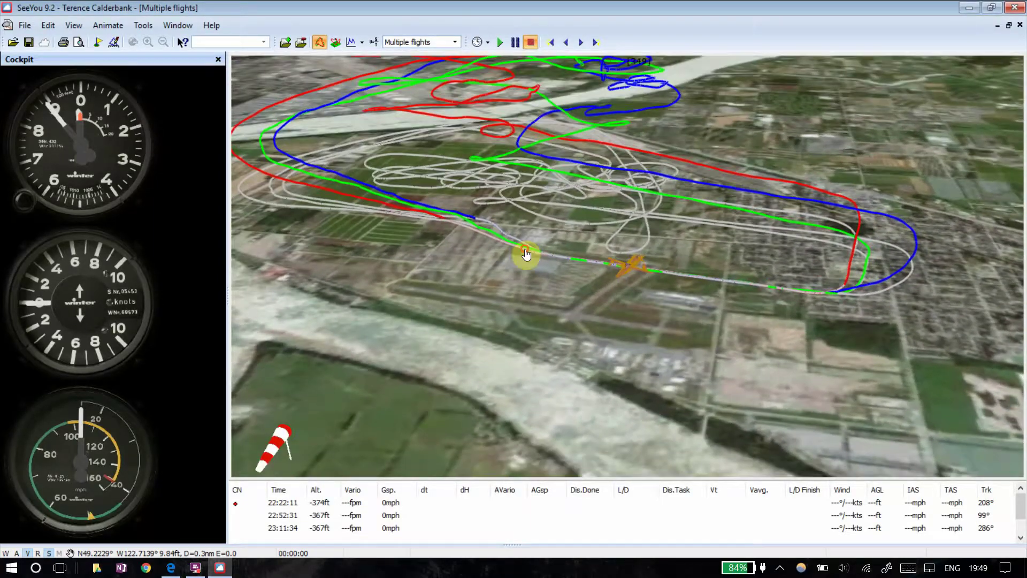
{"action": "left_click", "coordinate": [498, 40]}
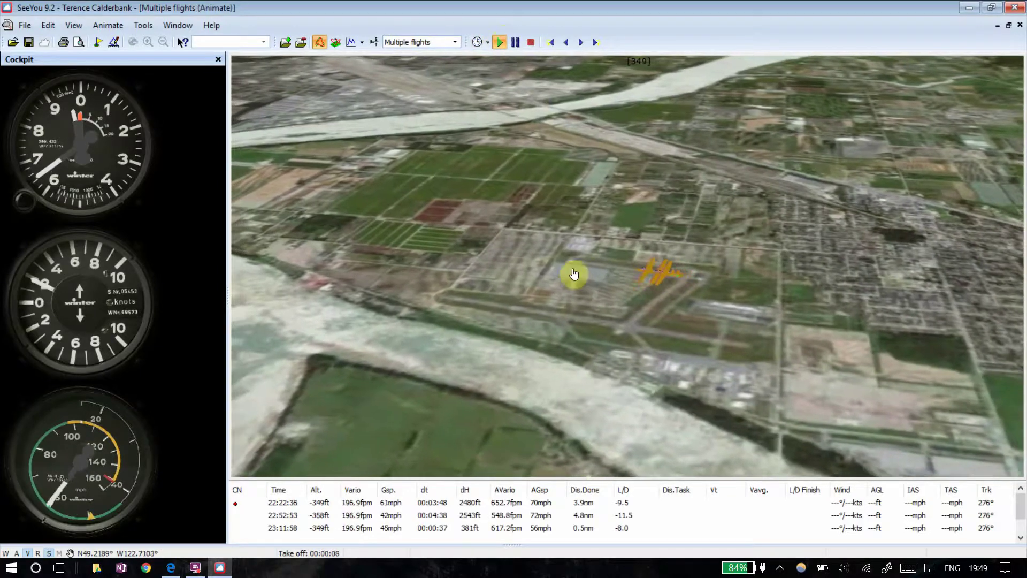
{"action": "left_click_drag", "start_coordinate": [573, 275], "coordinate": [295, 498]}
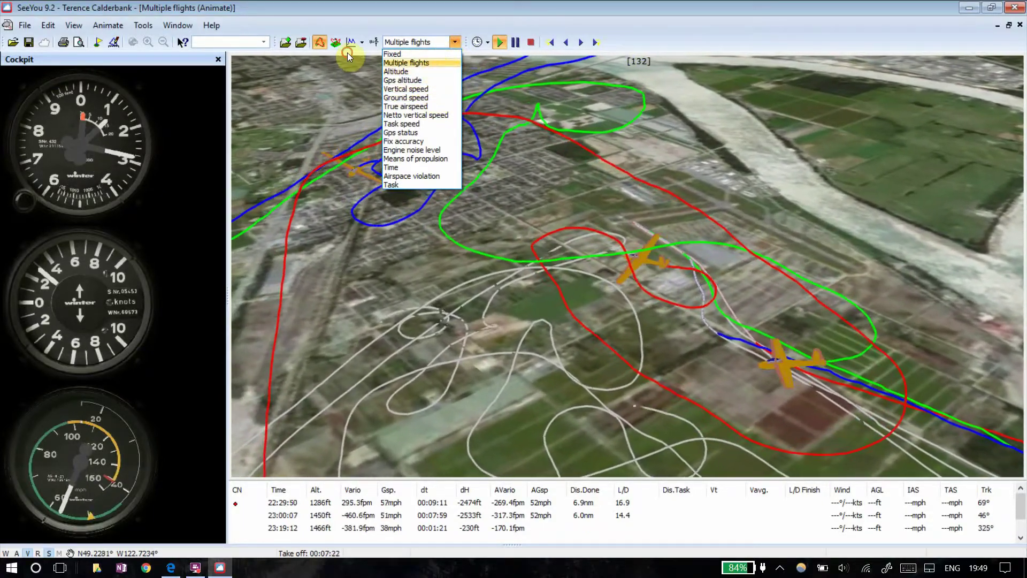
- Try coloring the tracks by Vertical speed, and return the coloring to Multiple flights
{"action": "left_click", "coordinate": [348, 52]}
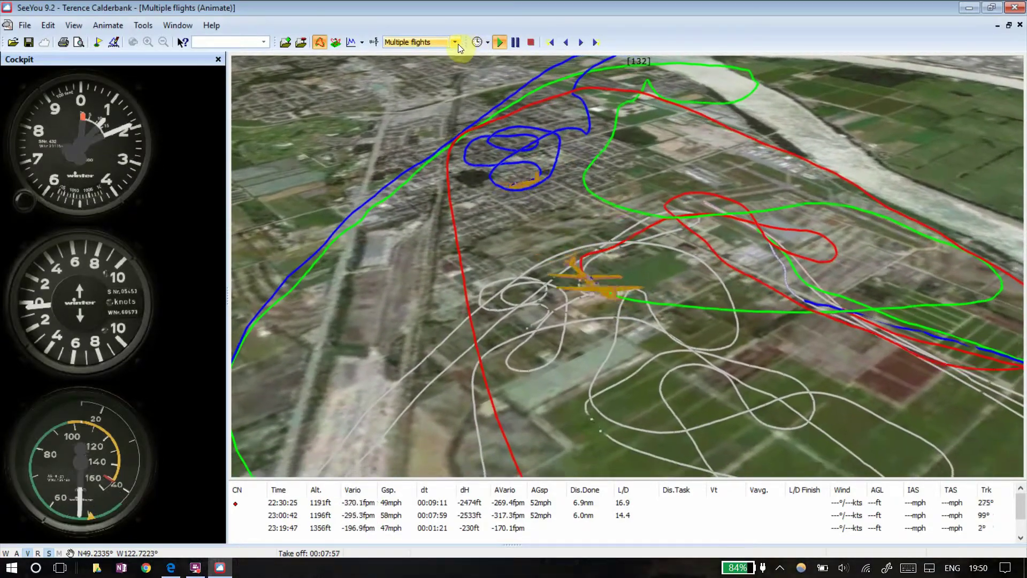
{"action": "left_click", "coordinate": [455, 43]}
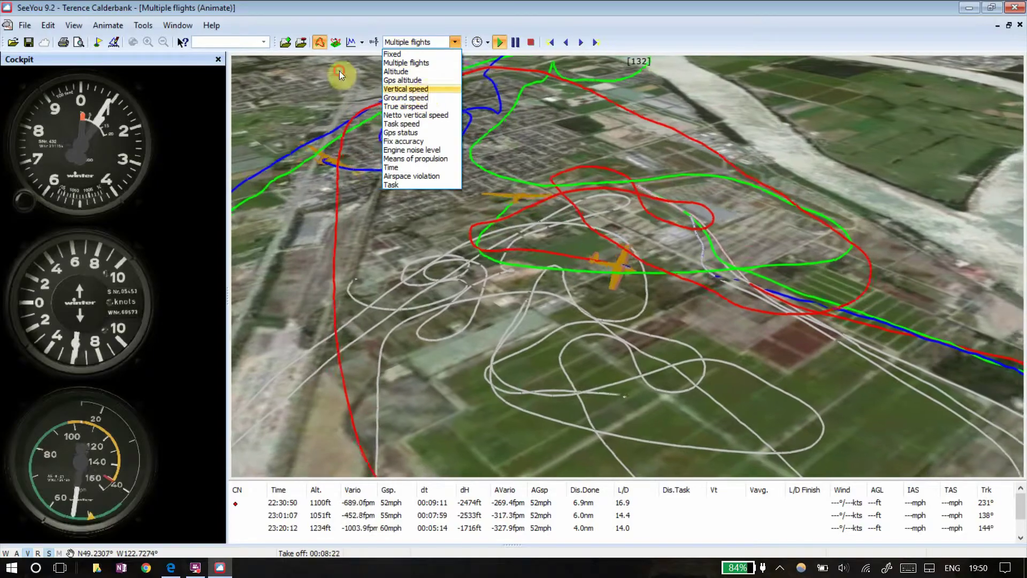
{"action": "left_click", "coordinate": [340, 72]}
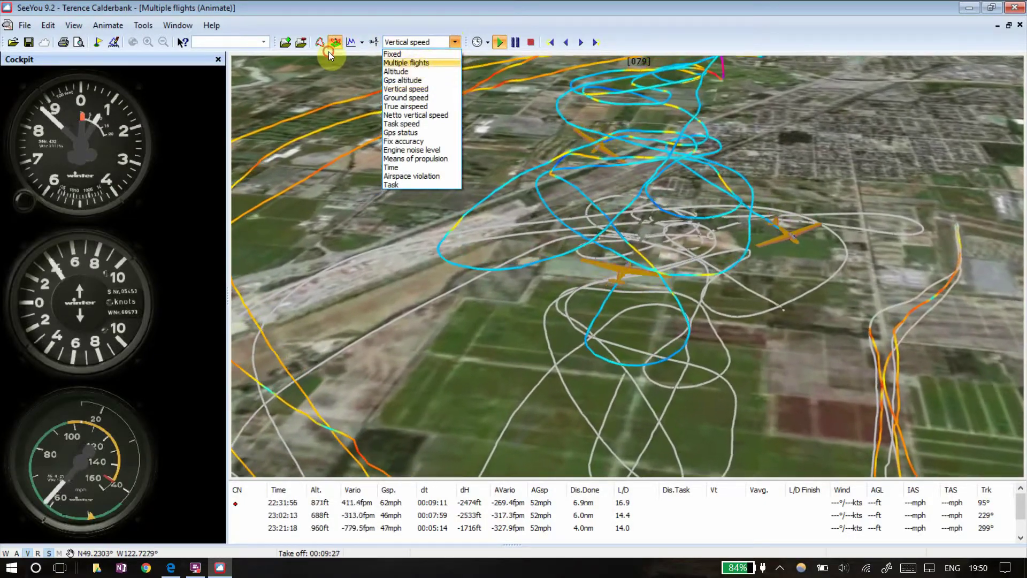
{"action": "left_click", "coordinate": [406, 63]}
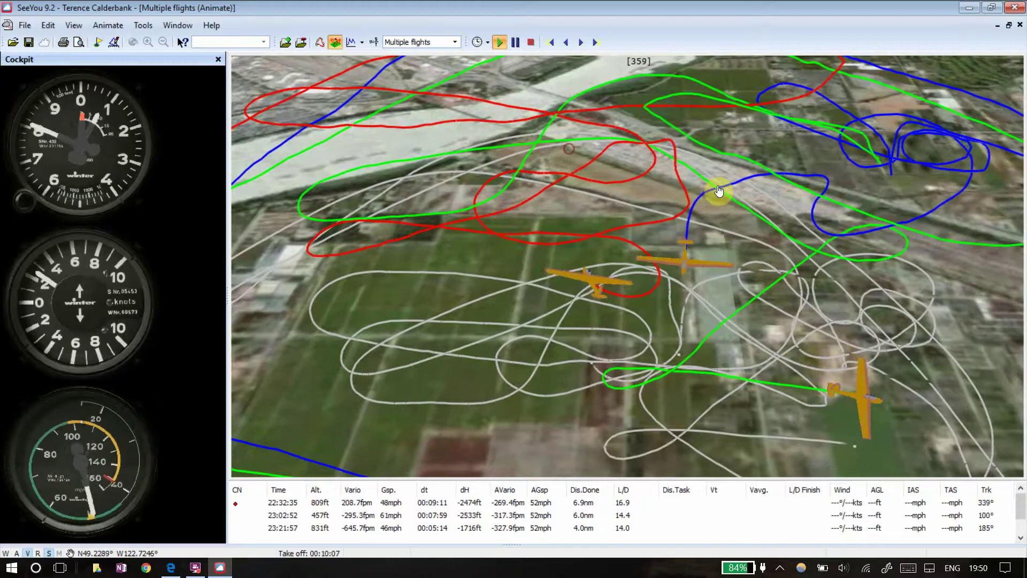
- Pause the replay as the gliders turn onto their final approach and synchronize the flights by Landing
{"action": "left_click_drag", "start_coordinate": [718, 191], "coordinate": [533, 142]}
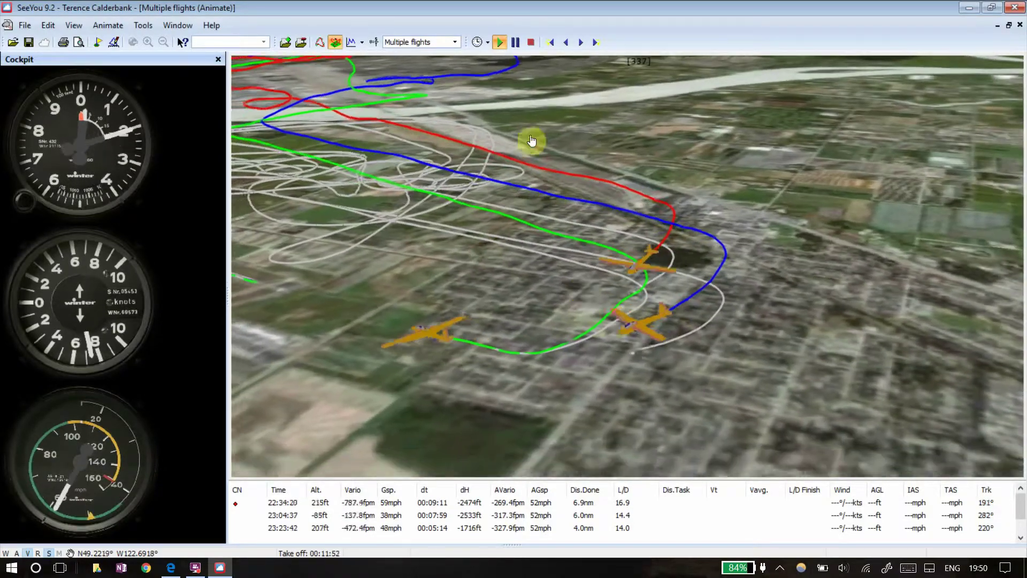
{"action": "left_click", "coordinate": [515, 42]}
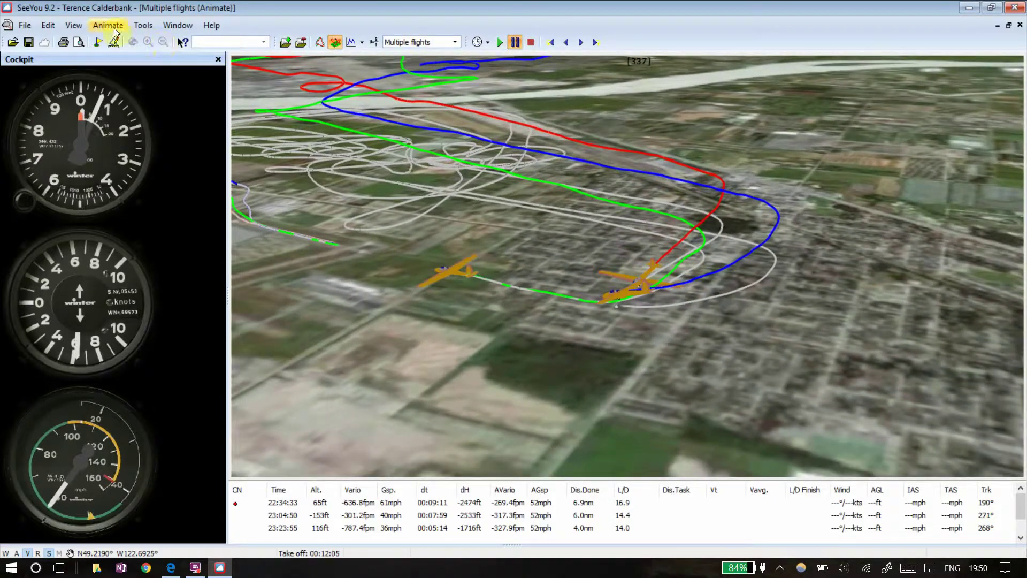
{"action": "left_click", "coordinate": [110, 26]}
{"action": "left_click", "coordinate": [113, 168]}
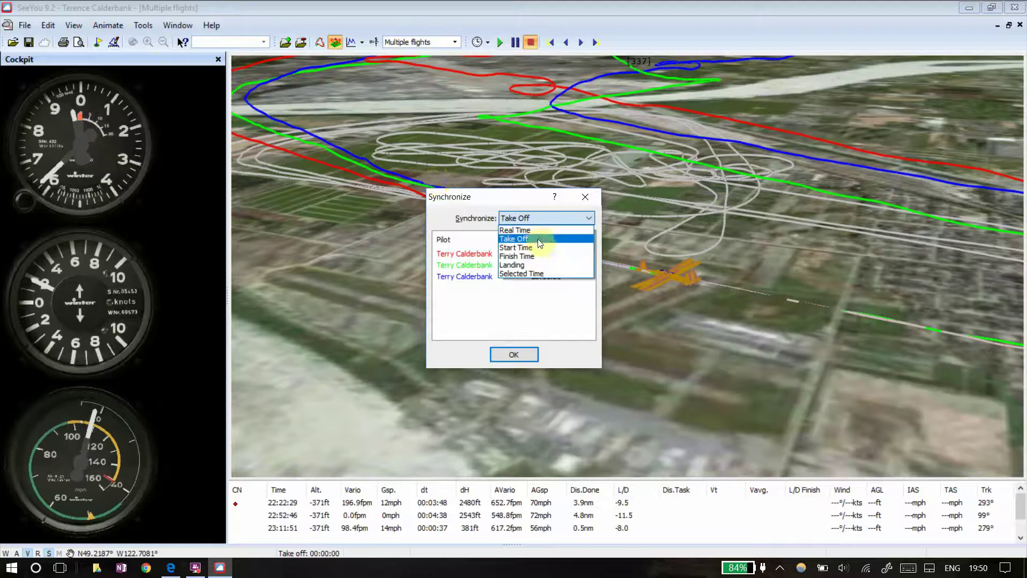
{"action": "left_click", "coordinate": [534, 264]}
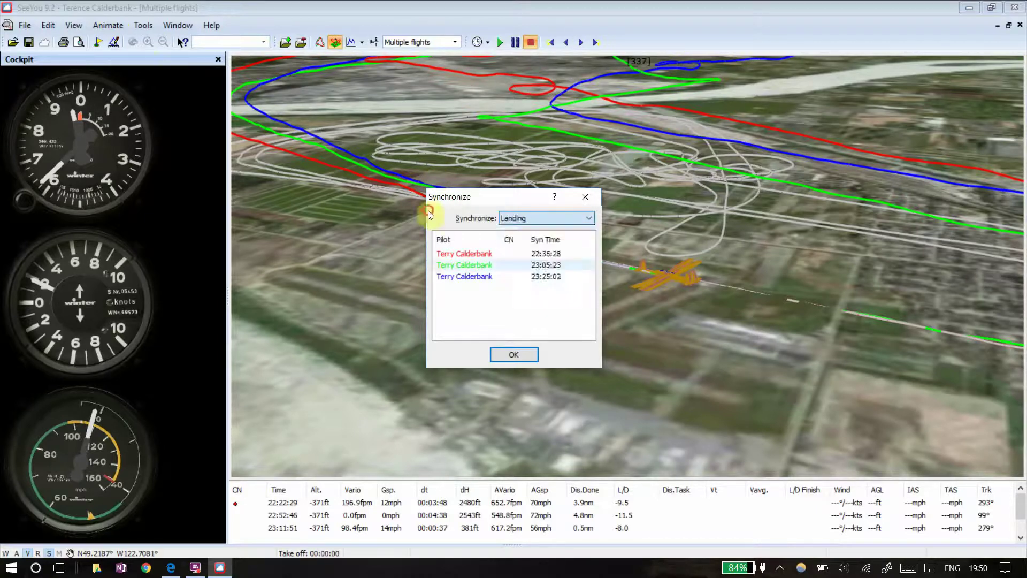
{"action": "left_click", "coordinate": [518, 354]}
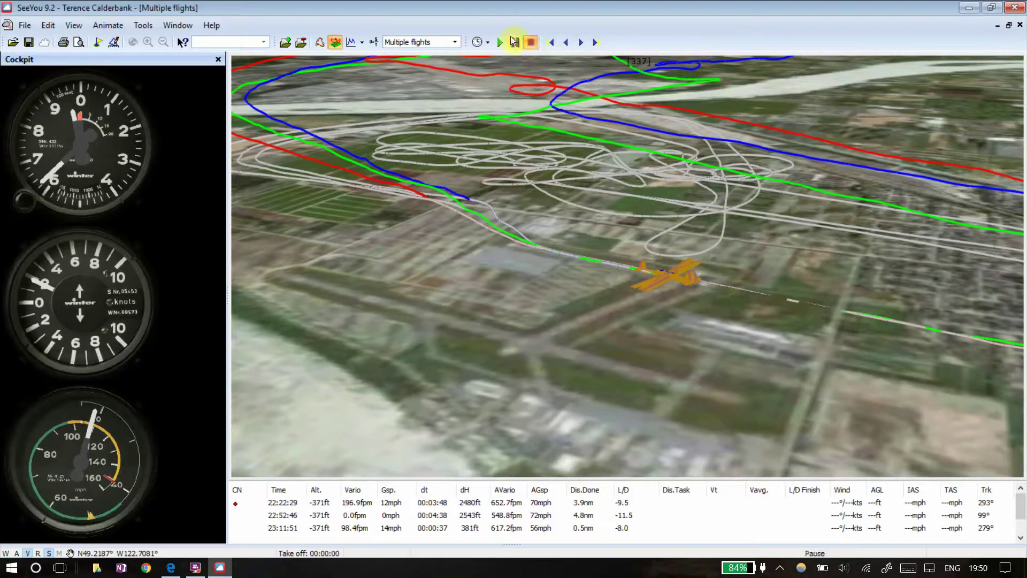
- Replay the landing-synchronized flights from the beginning with the animation rate set to 40x
{"action": "left_click", "coordinate": [547, 44]}
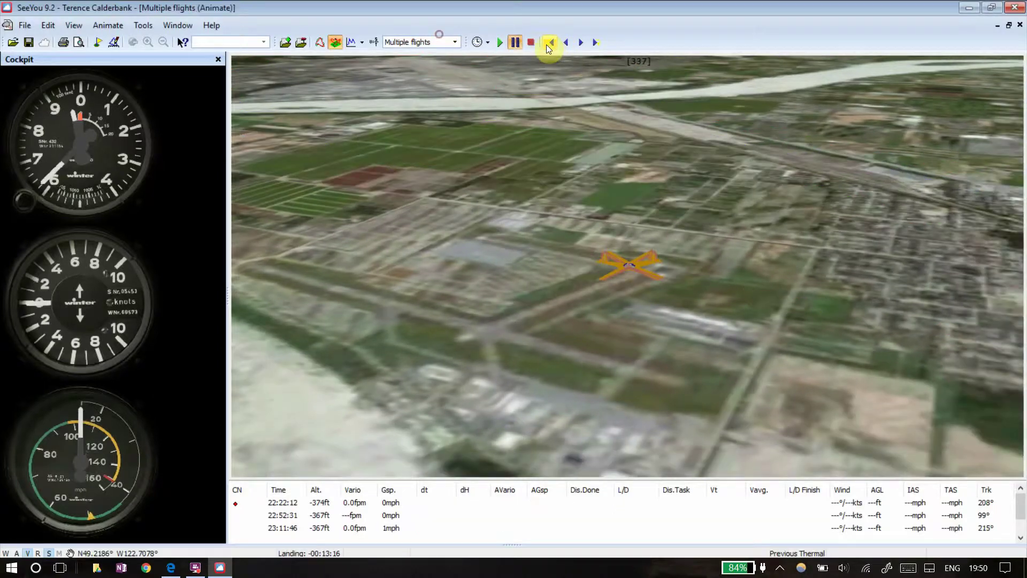
{"action": "left_click", "coordinate": [499, 43]}
{"action": "left_click", "coordinate": [488, 43]}
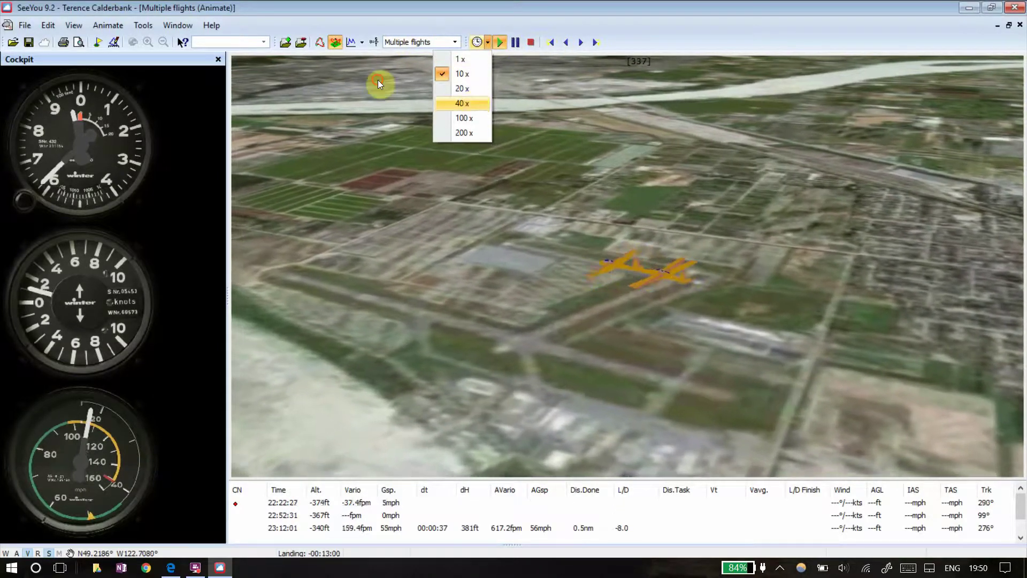
{"action": "left_click", "coordinate": [463, 104]}
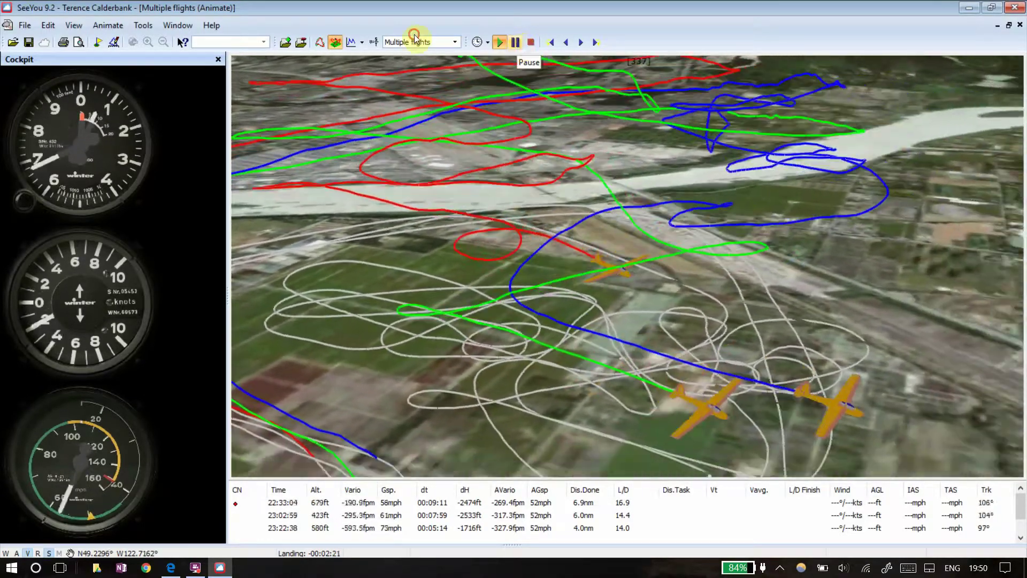
- Pause the replay about two minutes before landing, compare the gliders from another angle, adjust the animation rate and resume playing
{"action": "left_click", "coordinate": [516, 43]}
{"action": "left_click_drag", "start_coordinate": [784, 283], "coordinate": [752, 284]}
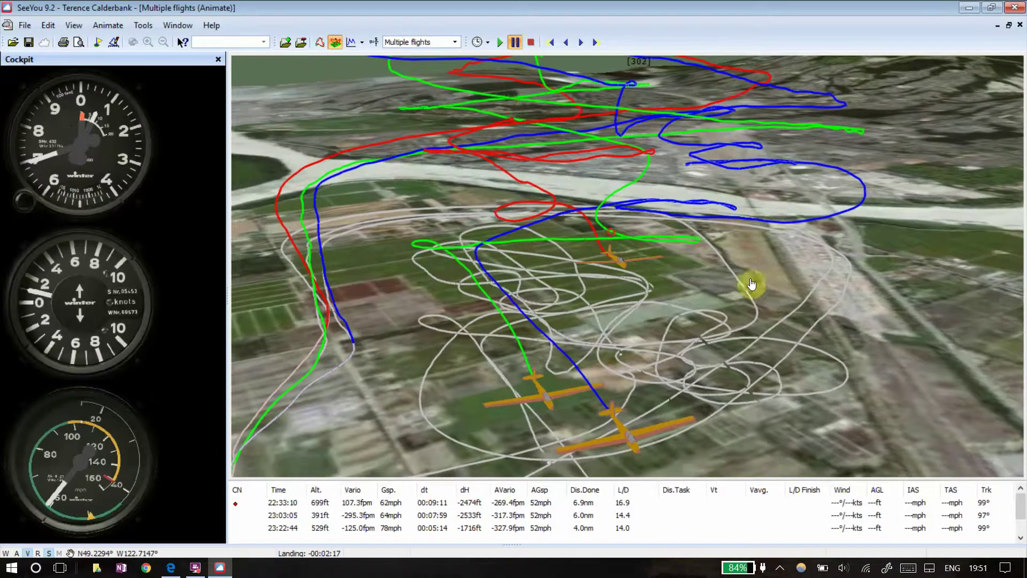
{"action": "left_click", "coordinate": [488, 43]}
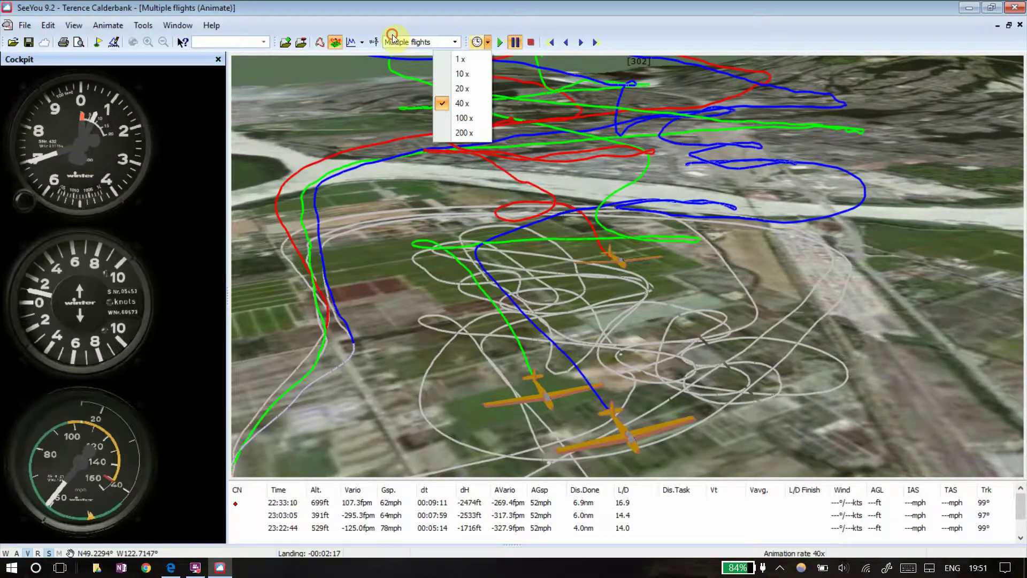
{"action": "left_click", "coordinate": [499, 42]}
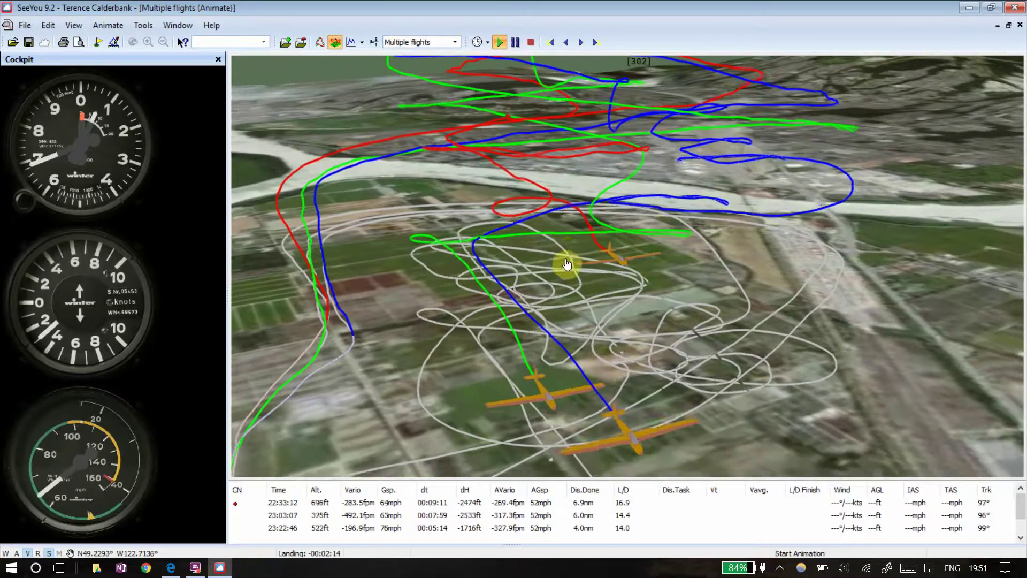
{"action": "left_click_drag", "start_coordinate": [551, 309], "coordinate": [574, 87]}
- Pause the replay just after landing and examine the three landing circuits from low and high viewing angles
{"action": "left_click", "coordinate": [515, 42]}
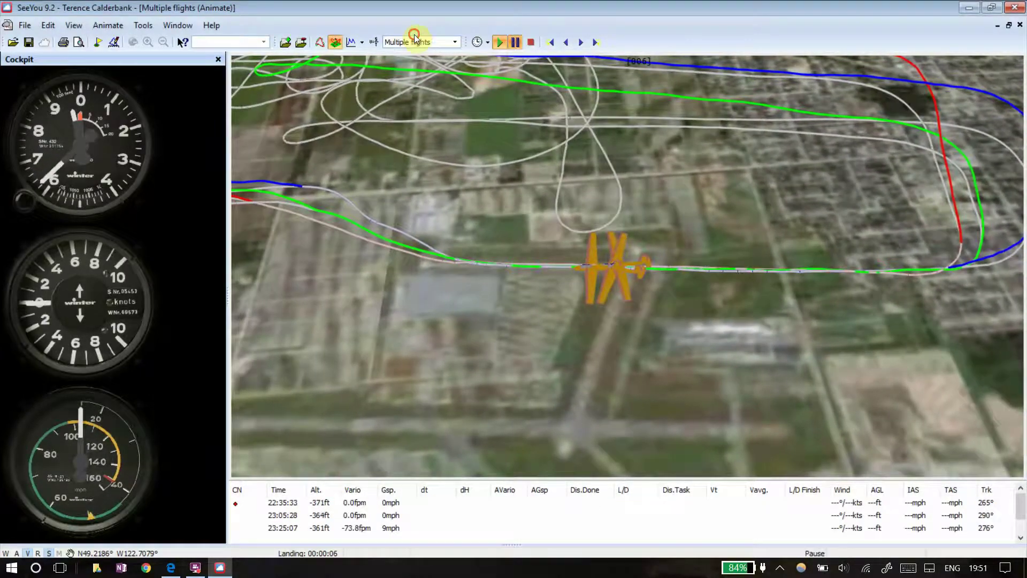
{"action": "left_click_drag", "start_coordinate": [871, 275], "coordinate": [859, 246]}
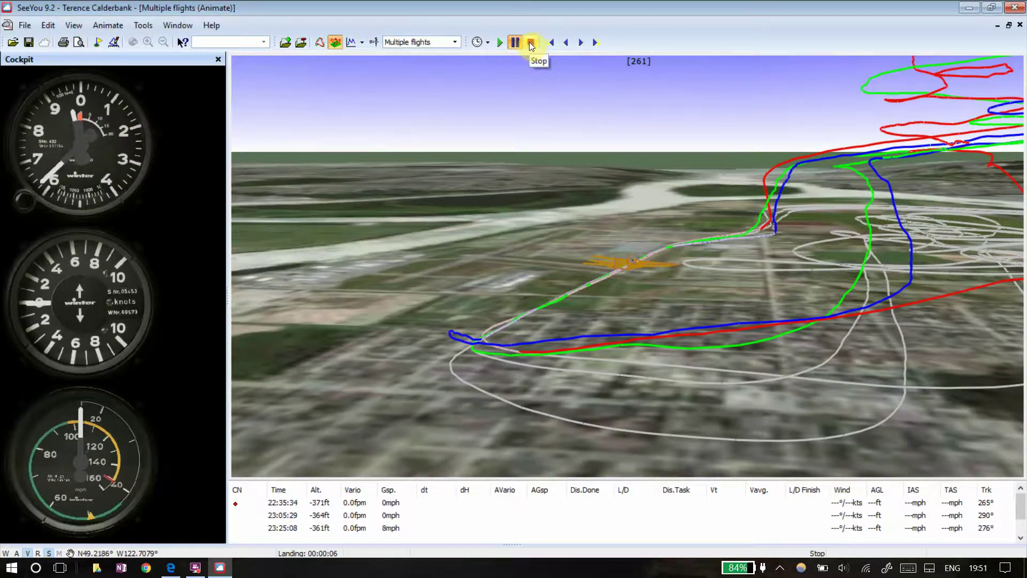
{"action": "left_click_drag", "start_coordinate": [533, 159], "coordinate": [619, 291]}
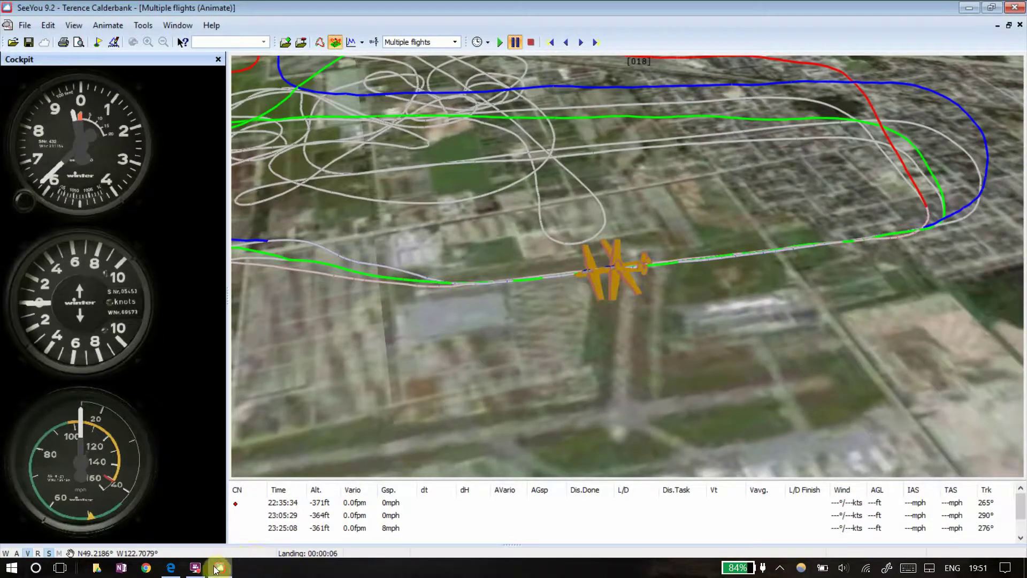